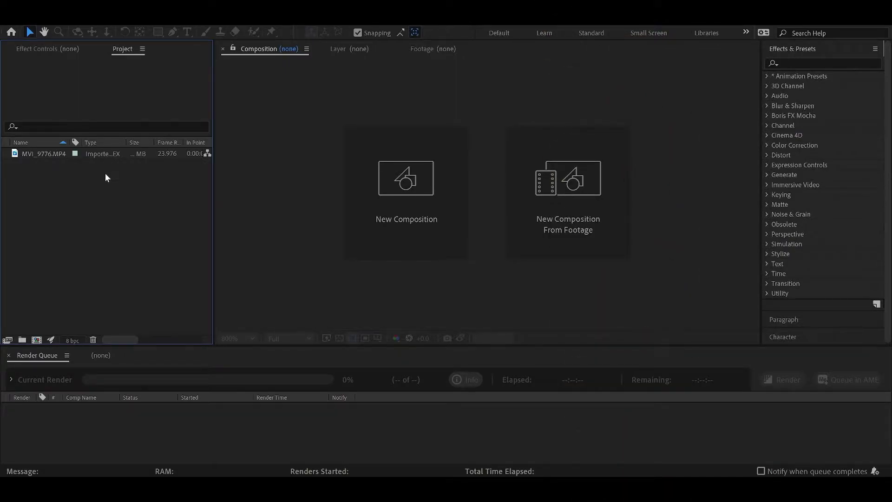
# Trim the footage to 0:00:06:09–0:00:08:15 and build the MVI_9776 composition from it.
pyautogui.doubleClick(53, 154)
pyautogui.scroll(-3, 442, 214)
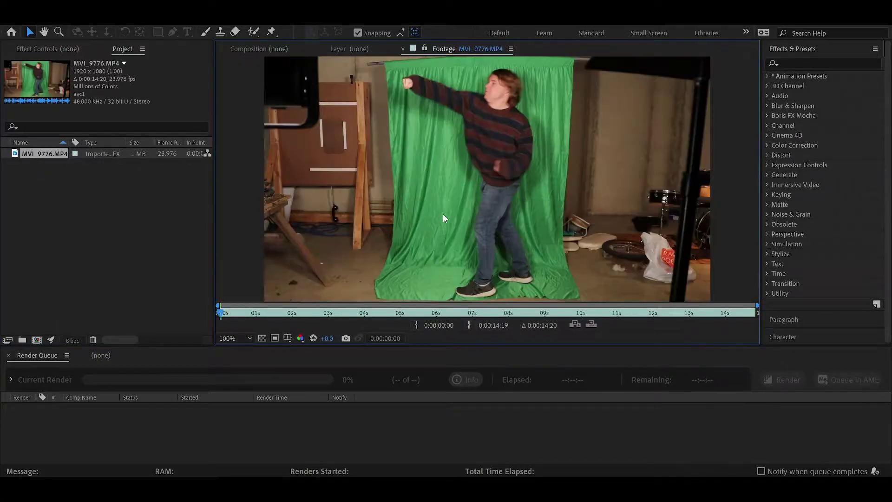
pyautogui.scroll(-2, 448, 202)
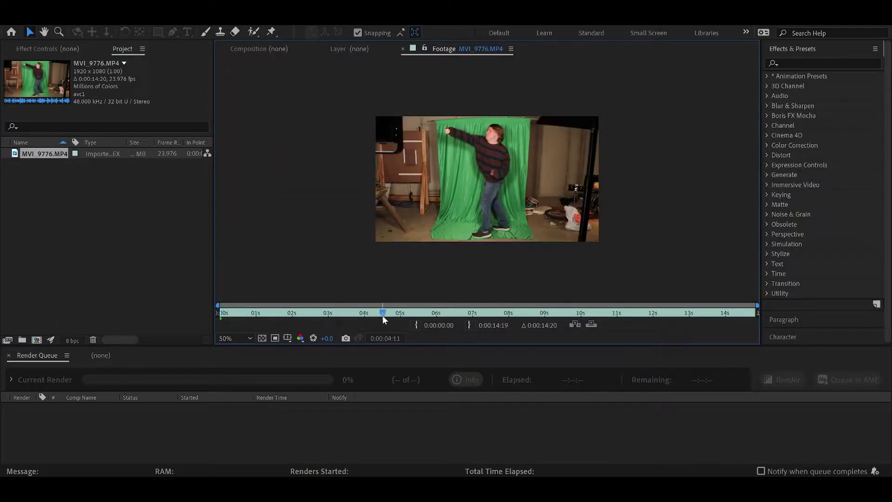
pyautogui.click(450, 315)
pyautogui.hotkey('alt', '[')
pyautogui.click(532, 315)
pyautogui.hotkey('alt', ']')
pyautogui.moveTo(442, 253); pyautogui.dragTo(52, 282)
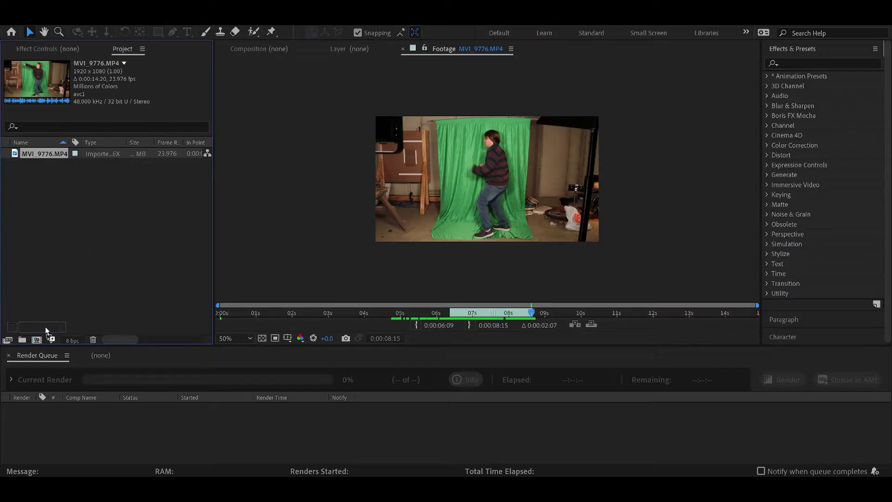
pyautogui.moveTo(45, 327); pyautogui.dragTo(39, 341)
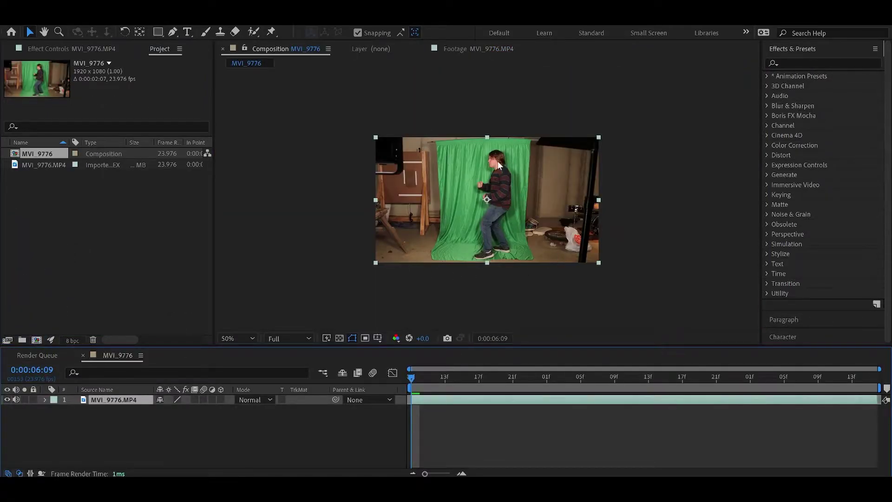
# On the arm-outstretched frame, draw a closed Pen mask around the green backdrop, cutting out the room.
pyautogui.press('/')
pyautogui.press('g')
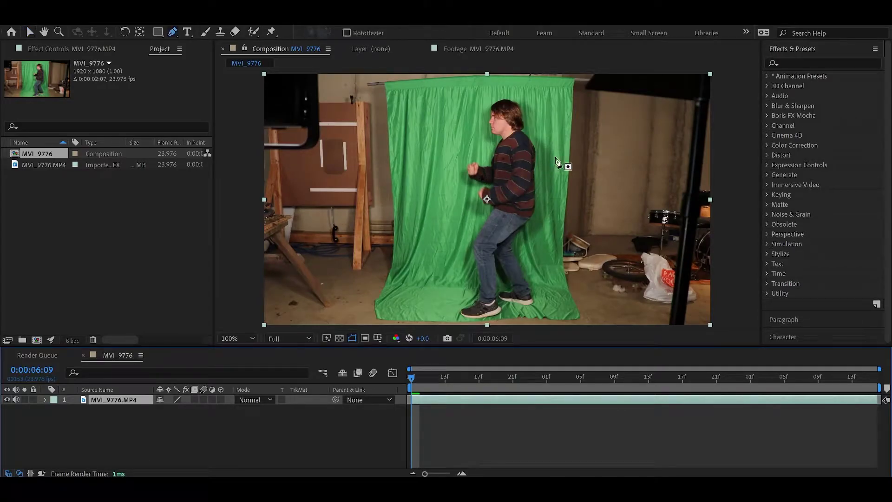
pyautogui.moveTo(411, 377); pyautogui.dragTo(666, 380)
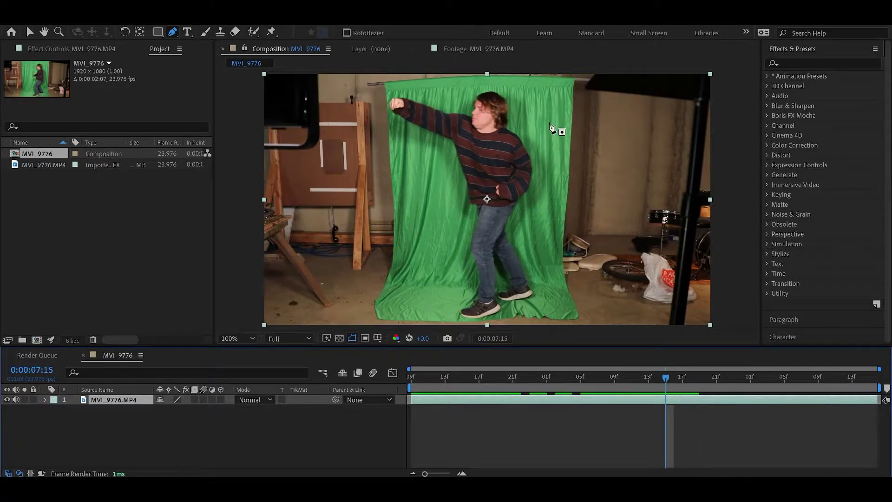
pyautogui.click(409, 90)
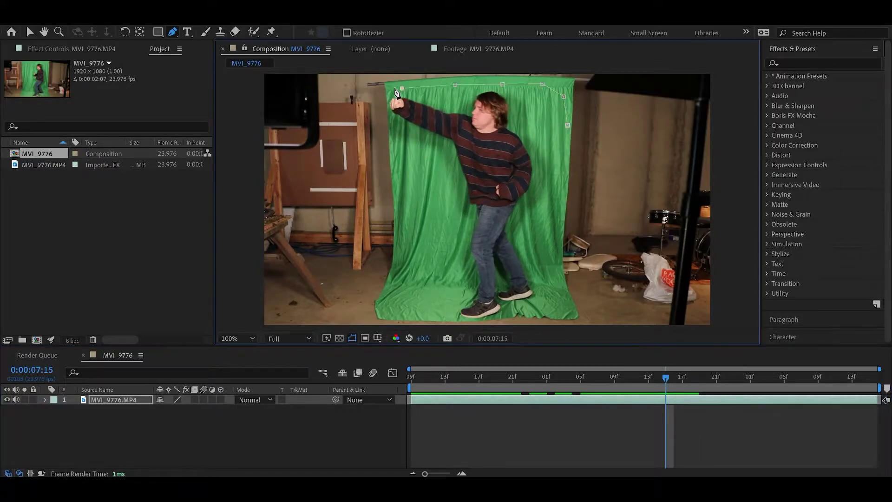
pyautogui.scroll(1, 395, 186)
pyautogui.click(394, 165)
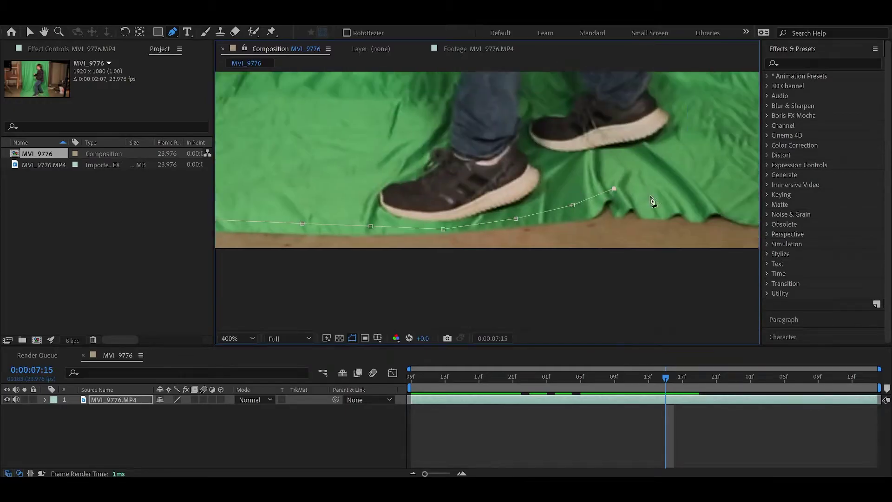
pyautogui.scroll(-1, 653, 199)
pyautogui.click(496, 120)
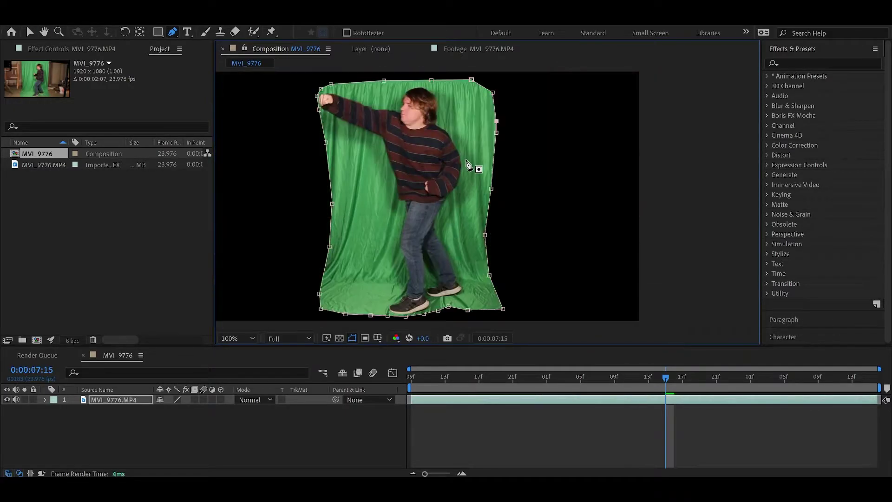
pyautogui.press('v')
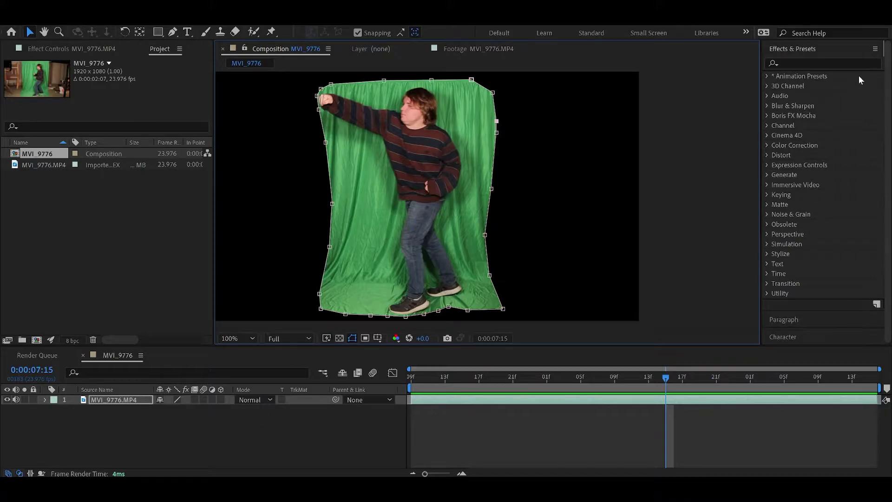
# Search Effects & Presets for 'key' and drop Keylight (1.2) onto the MVI_9776.MP4 layer.
pyautogui.click(850, 63)
pyautogui.write('key')
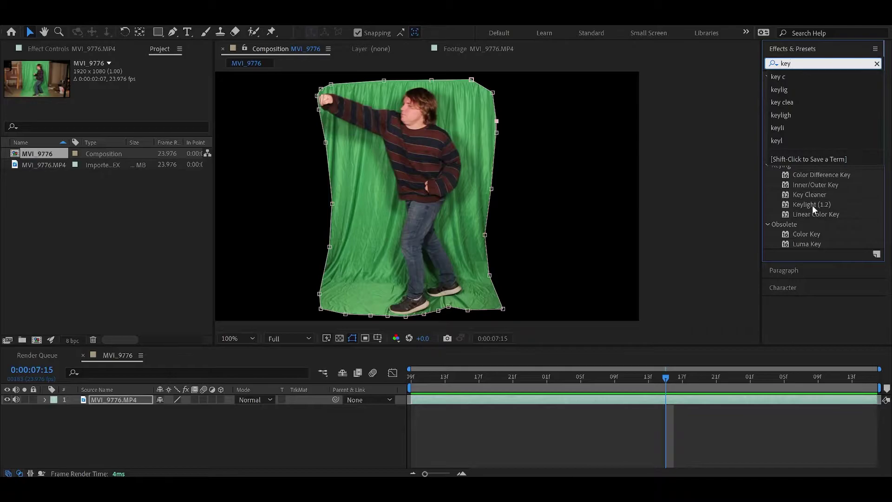
pyautogui.moveTo(812, 205); pyautogui.dragTo(114, 399)
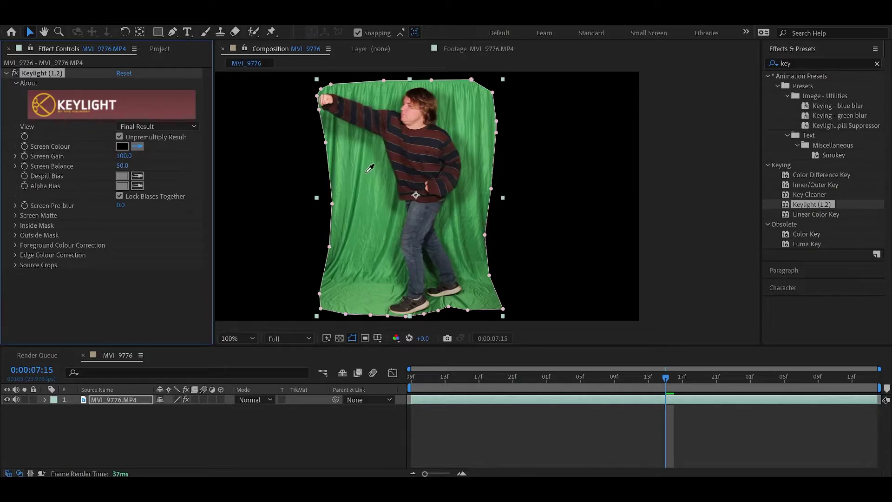
# Sample the green backdrop as Keylight's Screen Colour and add a new magenta solid layer.
pyautogui.click(367, 171)
pyautogui.rightClick(147, 434)
pyautogui.moveTo(246, 331)
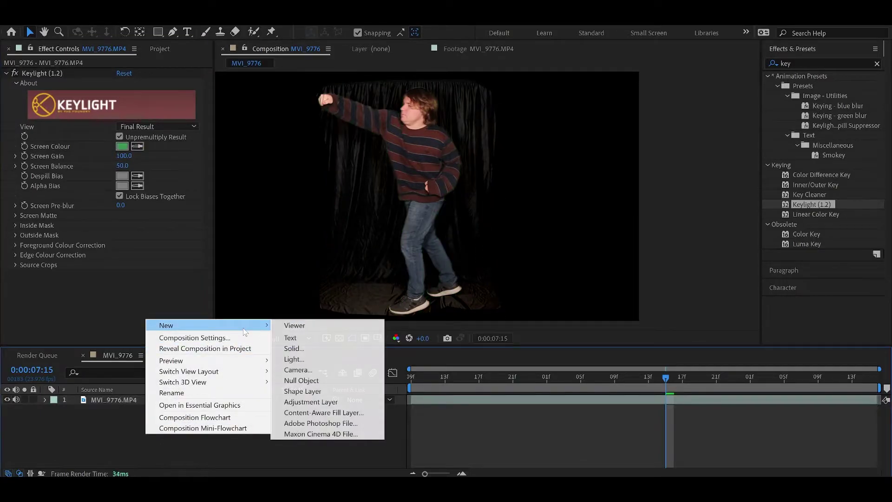
pyautogui.click(311, 353)
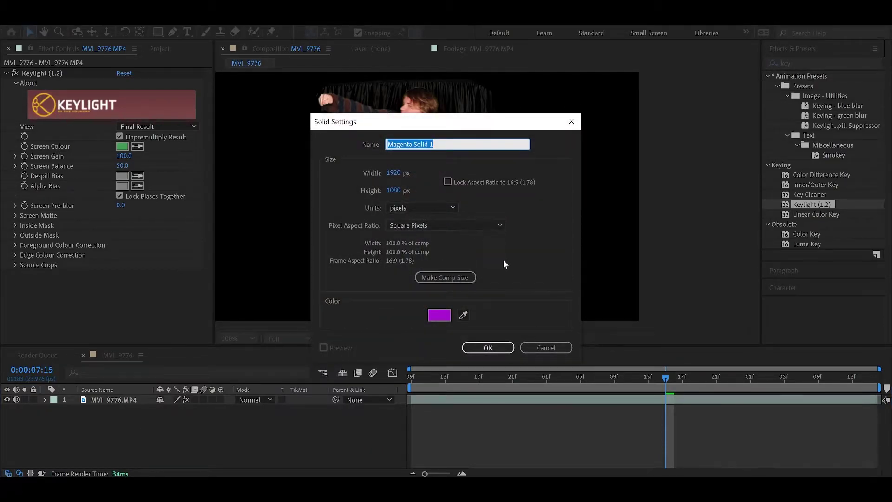
pyautogui.click(492, 347)
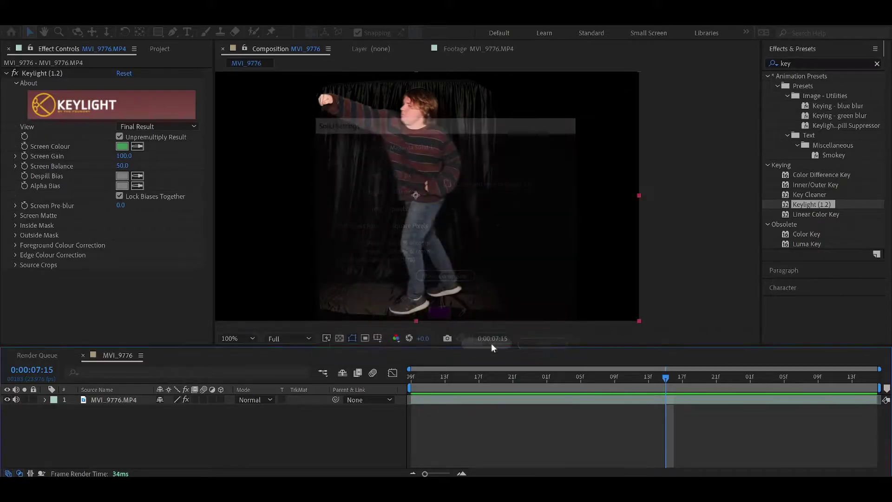
# Move the magenta solid below the clip and raise Screen Gain to 159.
pyautogui.moveTo(116, 403); pyautogui.dragTo(121, 420)
pyautogui.click(114, 400)
pyautogui.moveTo(126, 160)
pyautogui.mouseDown()
pyautogui.moveTo(146, 147)
pyautogui.moveTo(134, 147)
pyautogui.mouseUp()
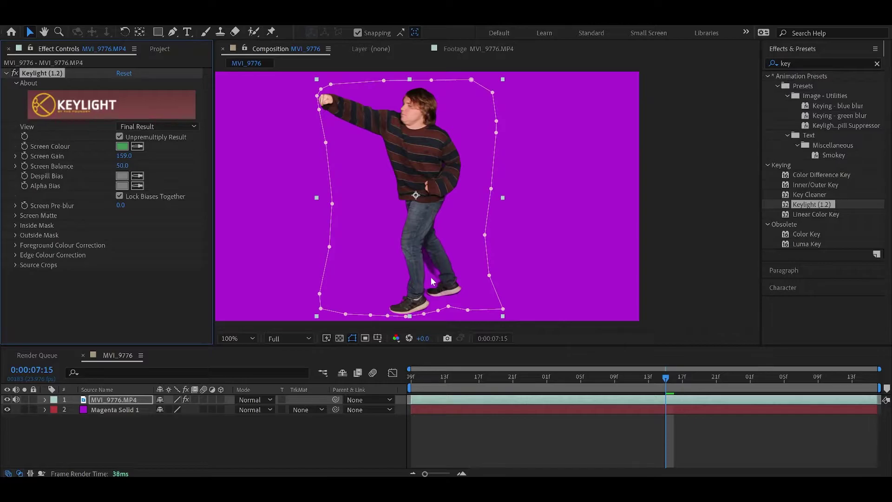
# Search 'key c', add Key Cleaner under Keylight, and set Alpha Contrast to 100.0%.
pyautogui.click(878, 64)
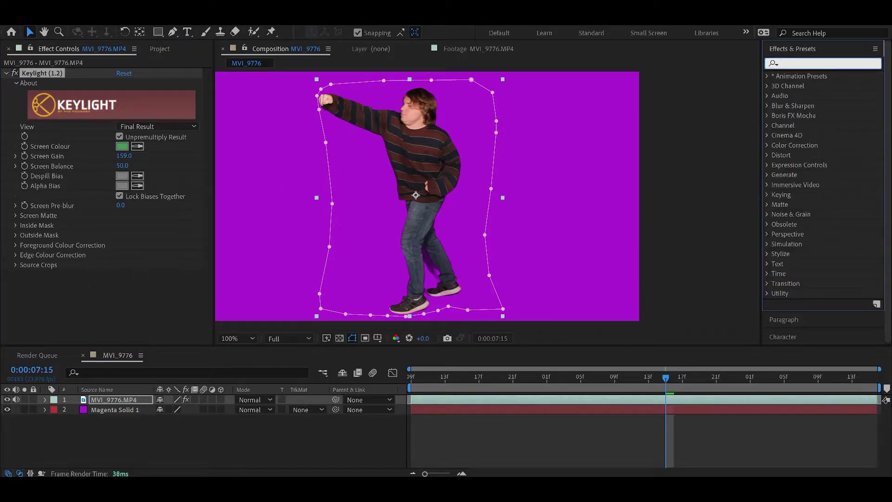
pyautogui.write('kry')
pyautogui.press('BackSpace')
pyautogui.press('BackSpace')
pyautogui.write('ey')
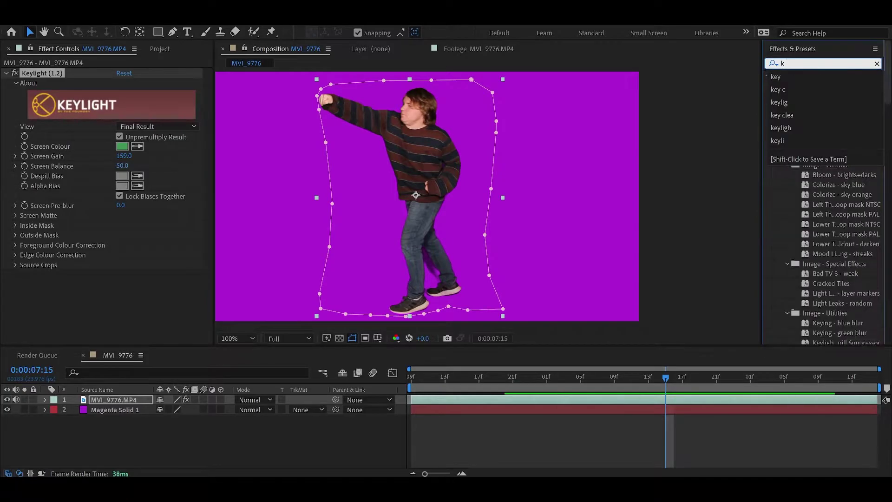
pyautogui.write(' c')
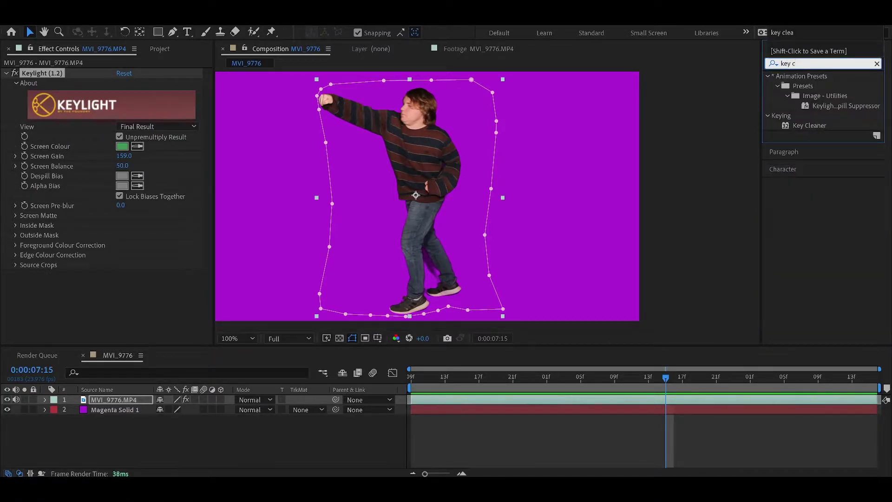
pyautogui.moveTo(818, 126); pyautogui.dragTo(66, 236)
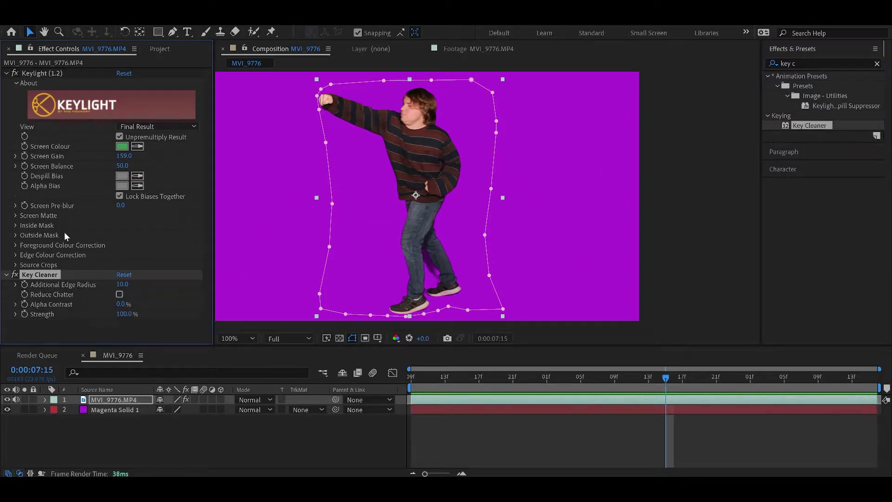
pyautogui.click(6, 74)
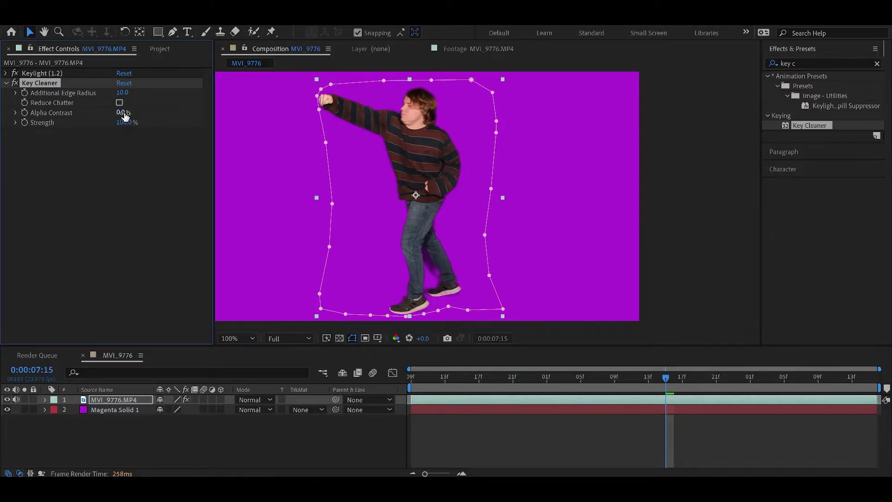
pyautogui.moveTo(119, 114); pyautogui.dragTo(398, 107)
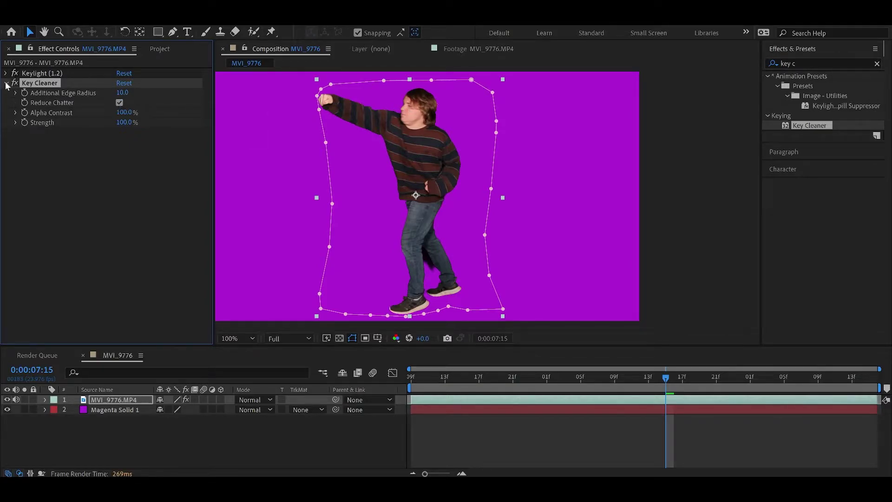
# Jump to the composition start, set preview resolution to Third, and play the keyed clip.
pyautogui.click(6, 82)
pyautogui.press('Home')
pyautogui.click(279, 340)
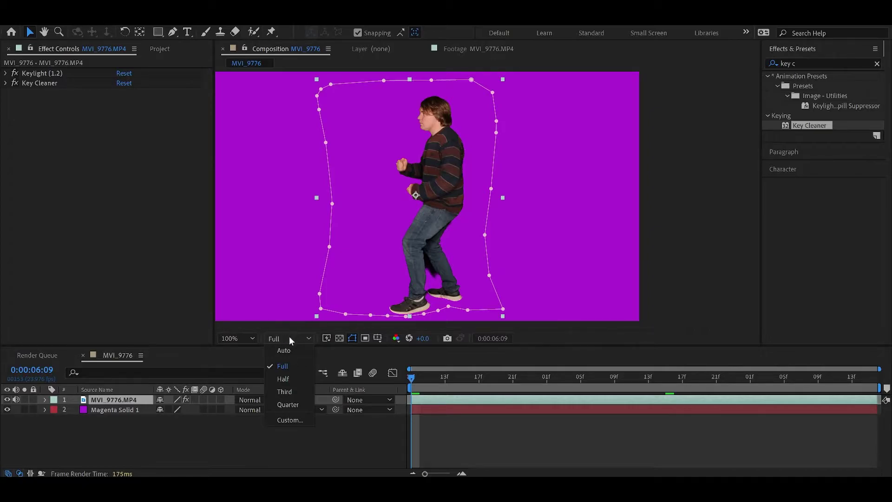
pyautogui.click(284, 392)
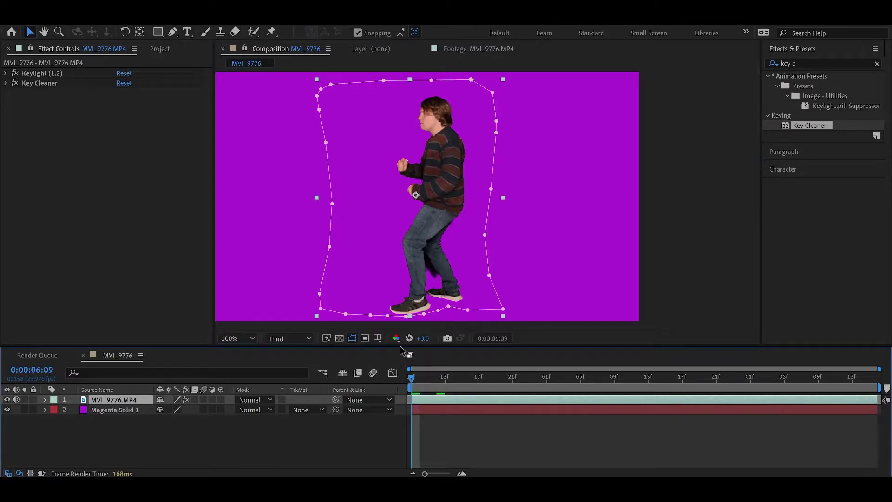
pyautogui.press('space')
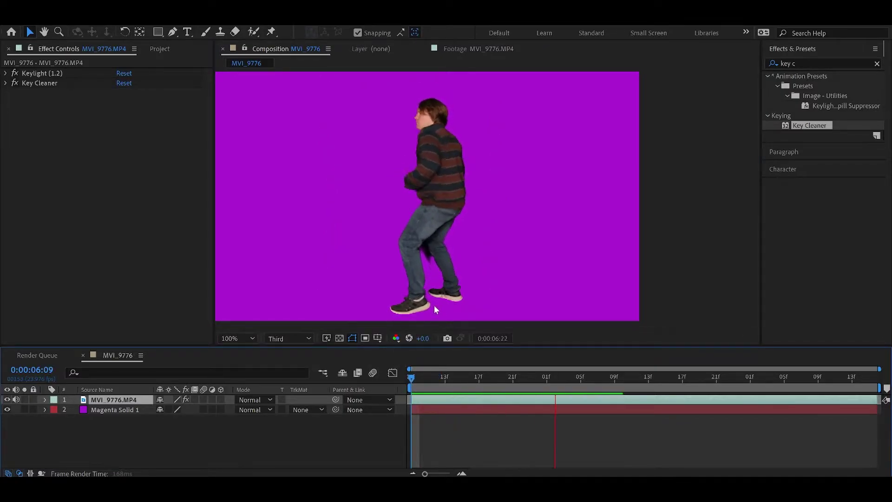
# Add a Mosaic effect below Key Cleaner with Sharp Colors turned on.
pyautogui.click(812, 61)
pyautogui.press('BackSpace')
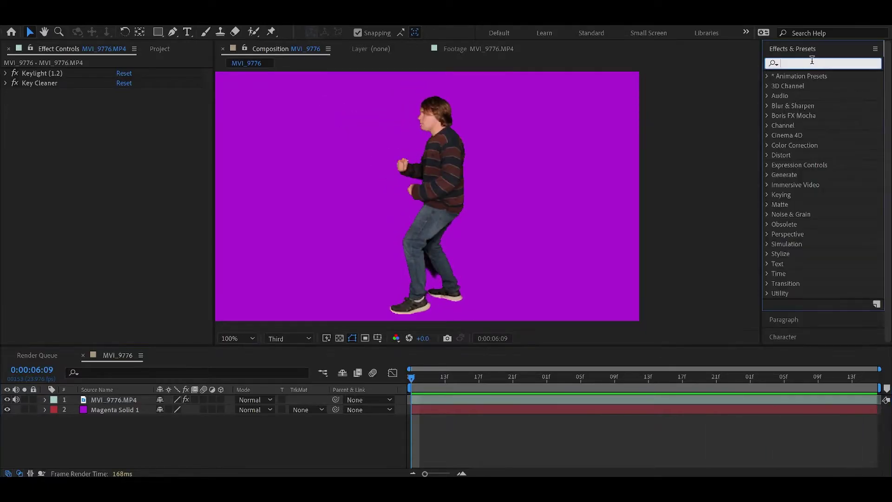
pyautogui.write('mosi')
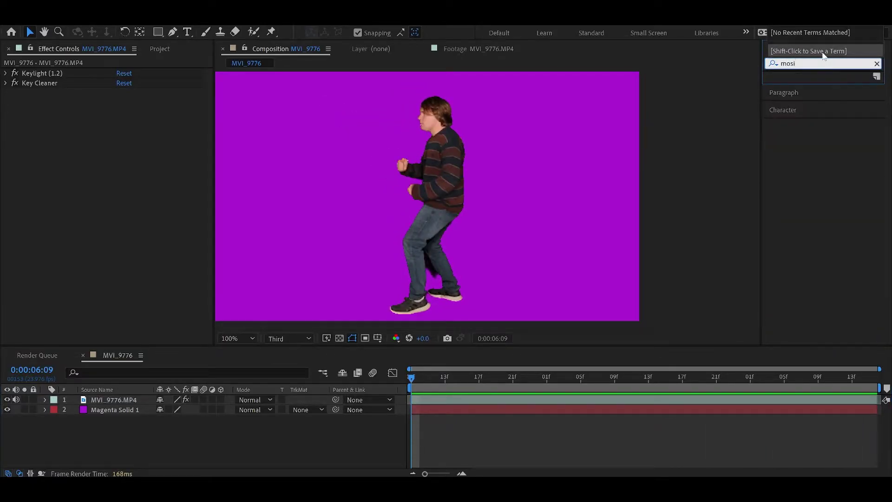
pyautogui.press('BackSpace')
pyautogui.write('aic')
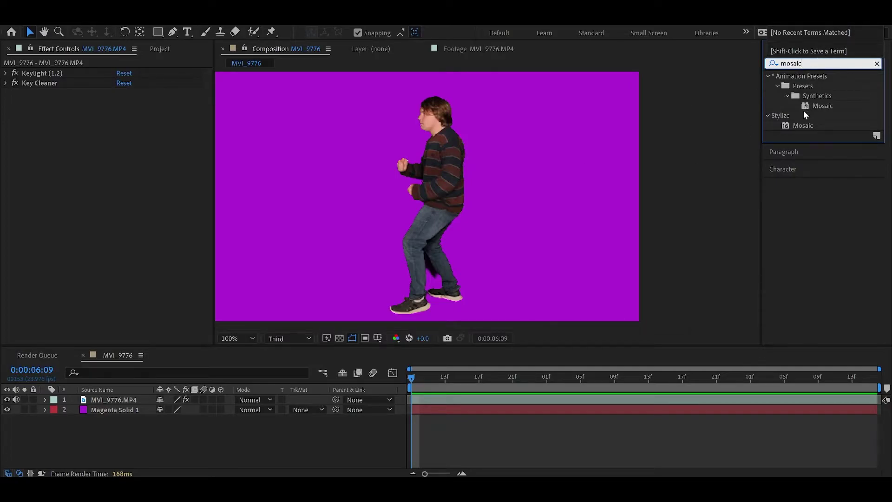
pyautogui.moveTo(805, 124); pyautogui.dragTo(114, 173)
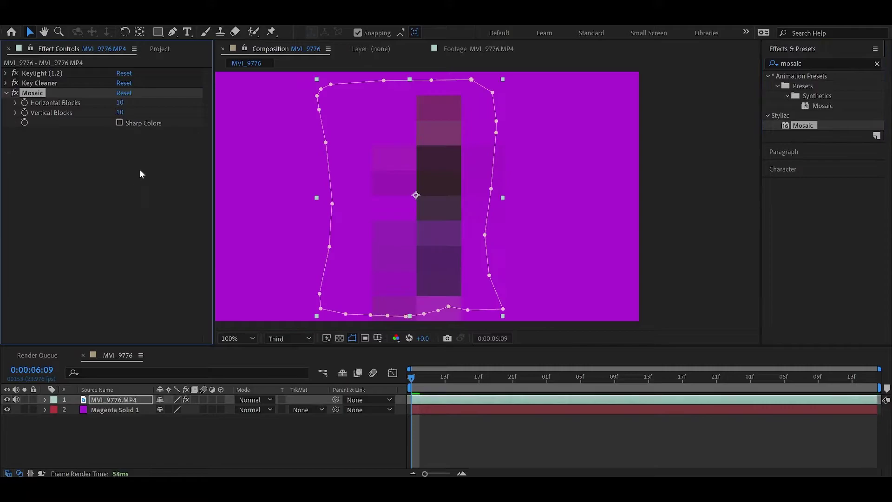
pyautogui.click(120, 124)
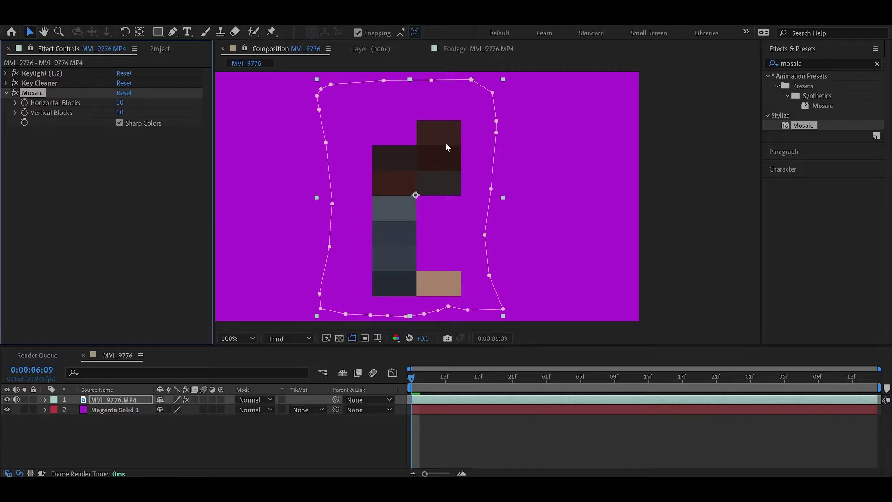
# Set Mosaic Horizontal and Vertical Blocks to 64.
pyautogui.click(121, 102)
pyautogui.write('64')
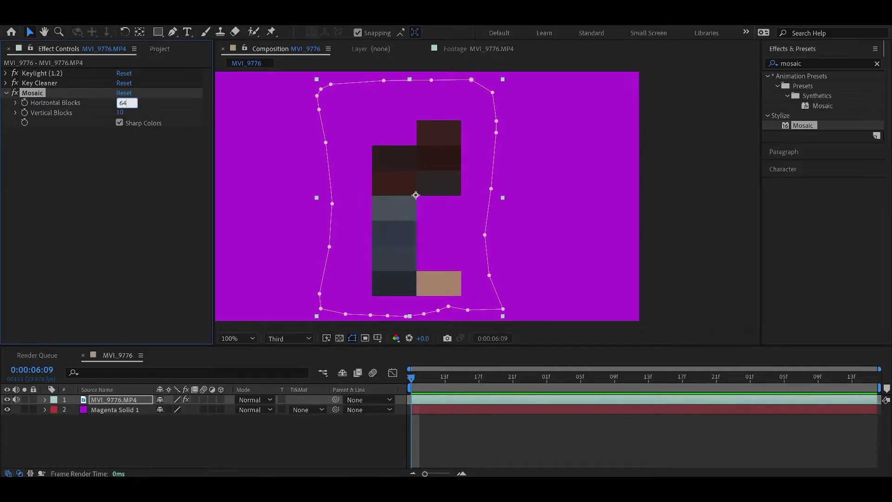
pyautogui.press('Return')
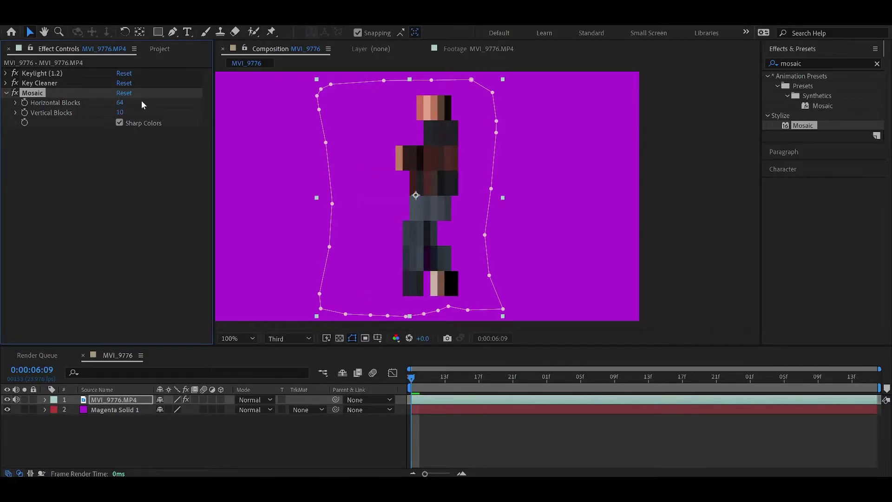
pyautogui.click(120, 112)
pyautogui.write('64')
pyautogui.press('Return')
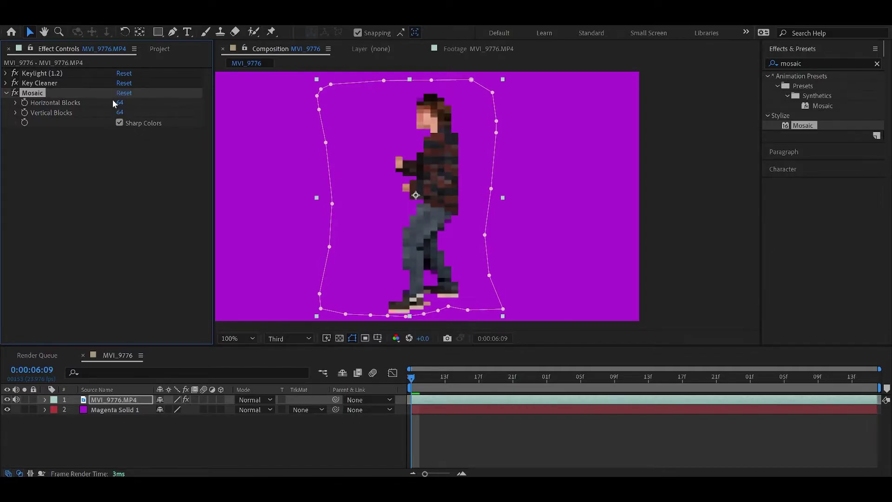
# Try a coarser mosaic of 32 horizontal by 32 vertical blocks.
pyautogui.click(121, 102)
pyautogui.write('32')
pyautogui.press('Return')
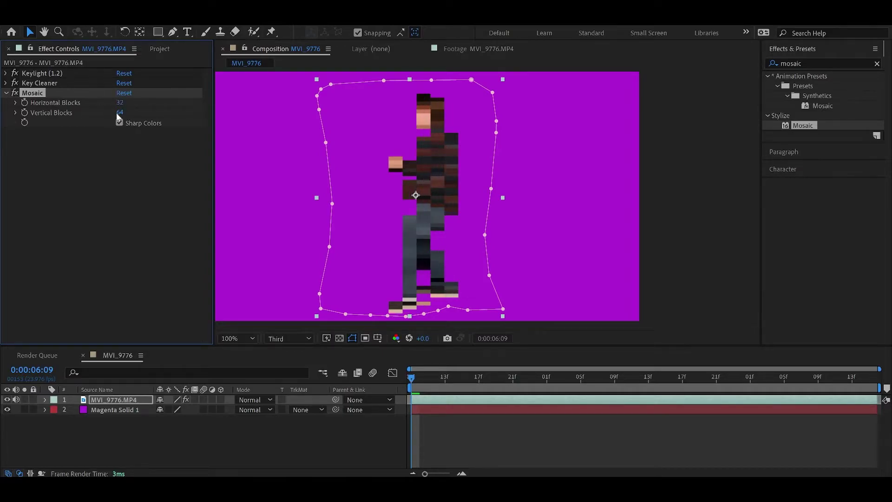
pyautogui.click(120, 112)
pyautogui.write('32')
pyautogui.press('Return')
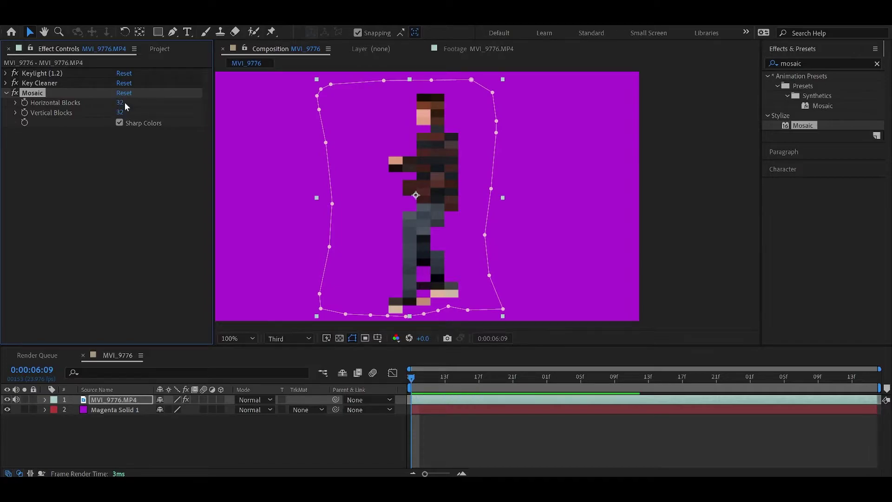
# Restore Mosaic Horizontal and Vertical Blocks to 64.
pyautogui.click(122, 102)
pyautogui.write('64')
pyautogui.press('Return')
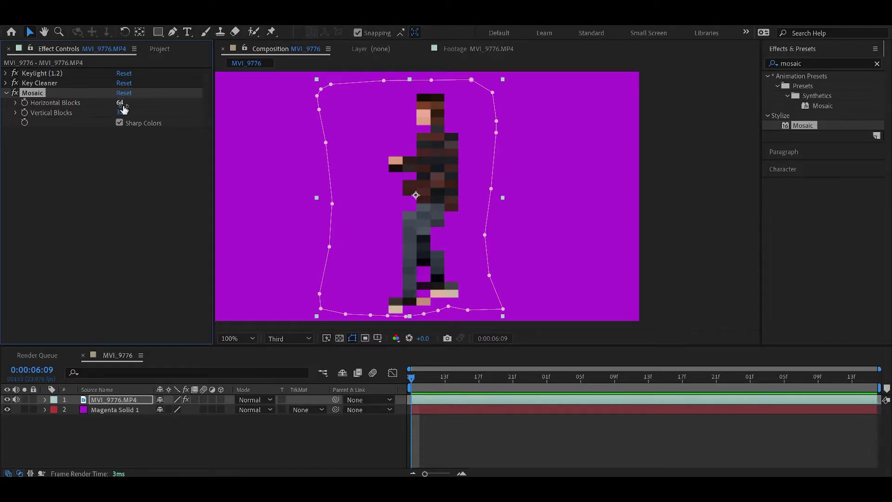
pyautogui.click(120, 113)
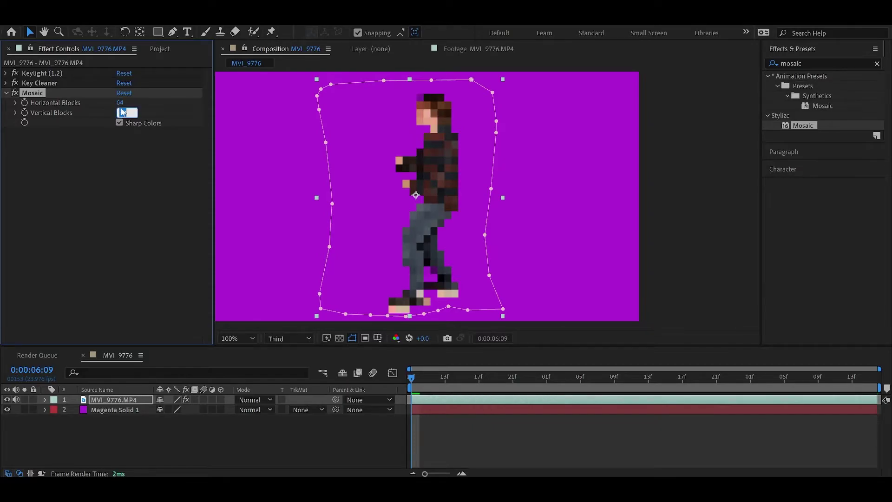
pyautogui.write('64')
pyautogui.press('Return')
# Add a Cartoon effect between Key Cleaner and Mosaic, and disable Mosaic.
pyautogui.click(843, 64)
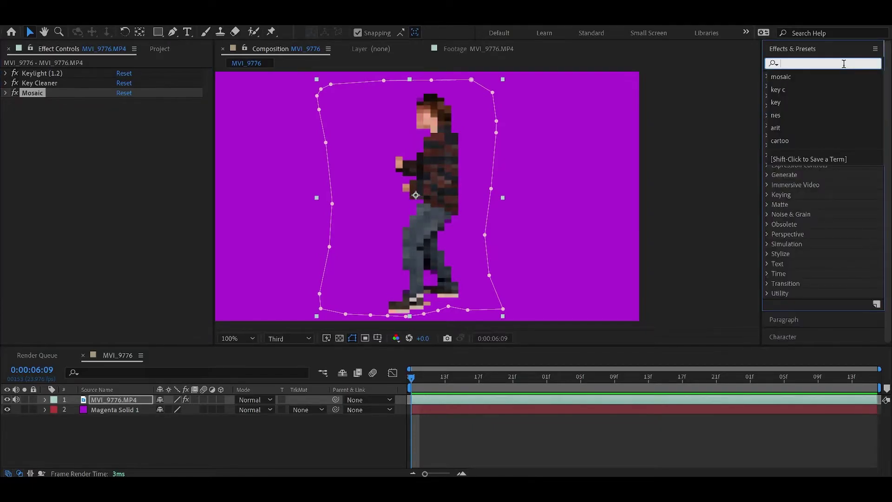
pyautogui.write('cart')
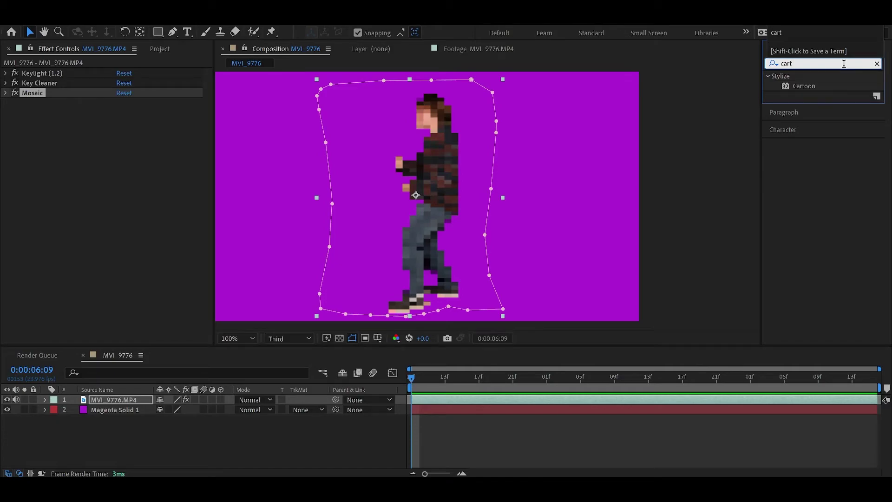
pyautogui.moveTo(801, 87); pyautogui.dragTo(51, 95)
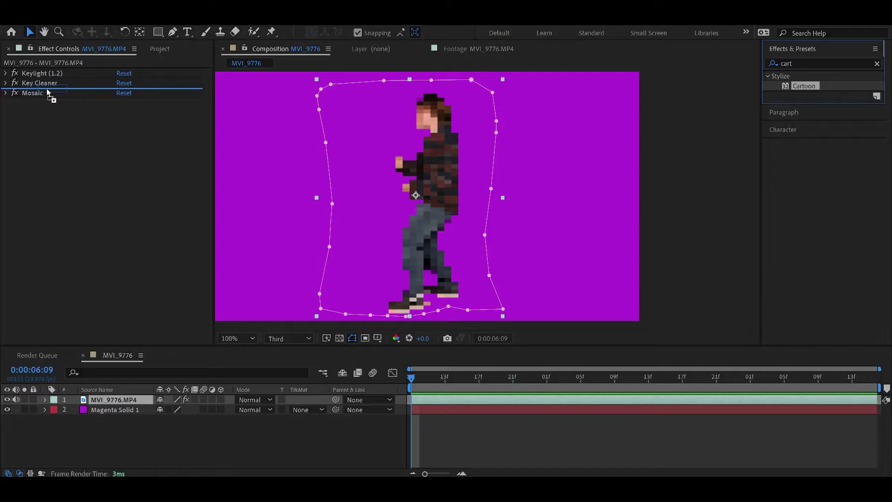
pyautogui.moveTo(48, 93); pyautogui.dragTo(48, 93)
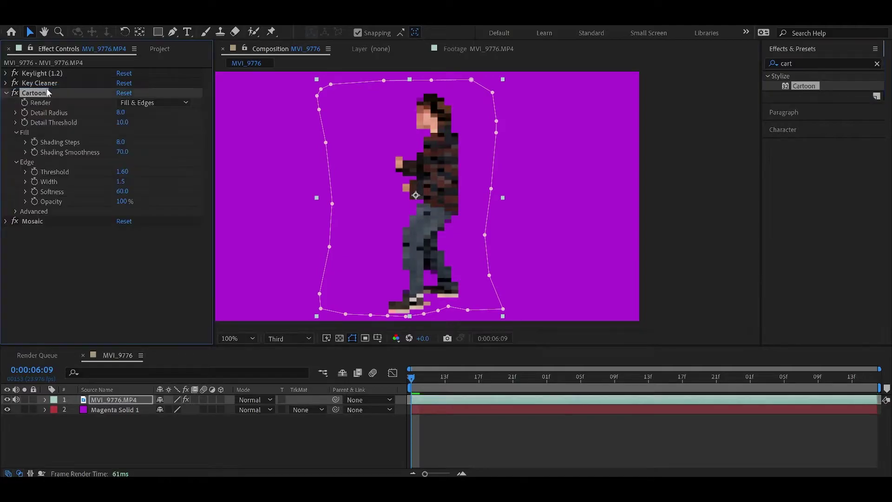
pyautogui.click(15, 221)
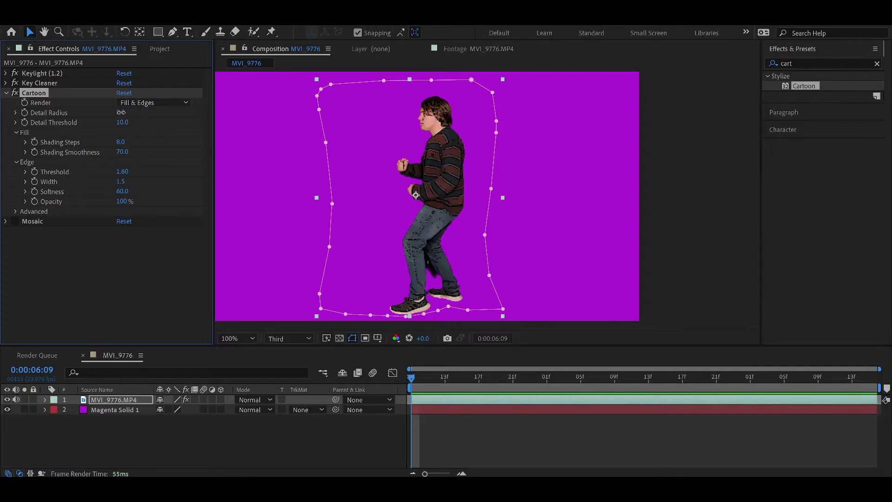
# Tune Cartoon: Detail Radius 40.0, Detail Threshold 56.5, Shading Smoothness 26.0, edge Opacity 0%.
pyautogui.moveTo(121, 112); pyautogui.dragTo(395, 128)
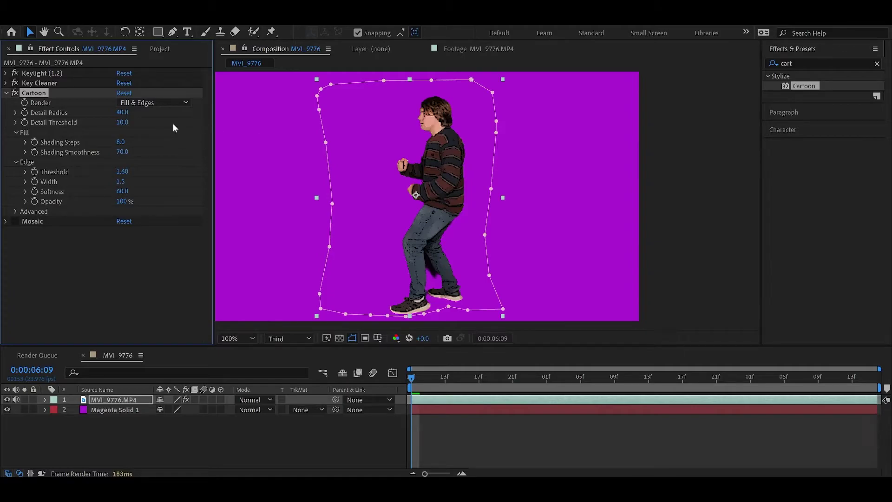
pyautogui.moveTo(122, 122); pyautogui.dragTo(163, 131)
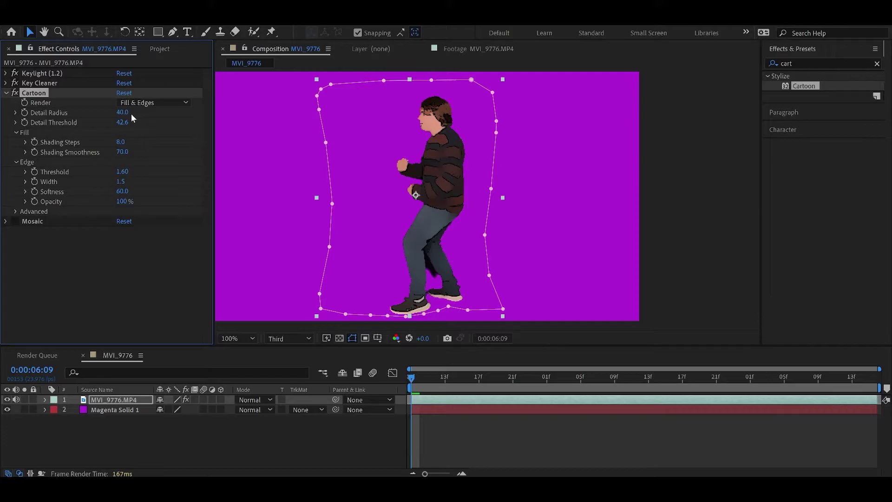
pyautogui.moveTo(130, 123); pyautogui.dragTo(62, 126)
pyautogui.moveTo(124, 124); pyautogui.dragTo(26, 126)
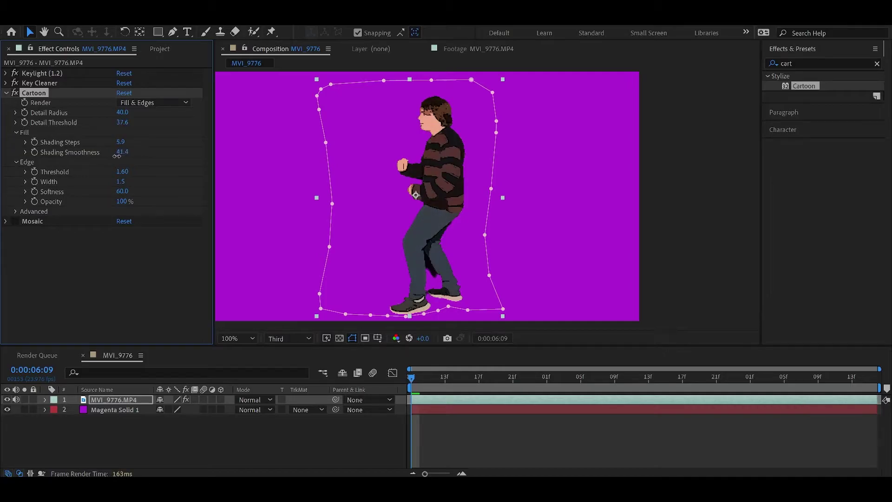
pyautogui.moveTo(123, 152); pyautogui.dragTo(97, 161)
pyautogui.moveTo(122, 203); pyautogui.dragTo(10, 214)
pyautogui.click(16, 211)
pyautogui.click(121, 221)
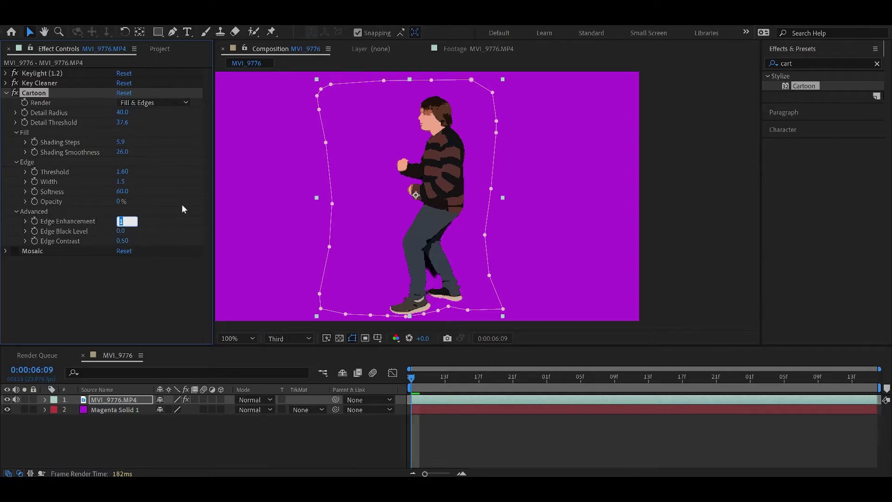
# Set Cartoon's Edge Enhancement to 0 and collapse the advanced edge settings.
pyautogui.write('0')
pyautogui.press('Return')
pyautogui.click(41, 212)
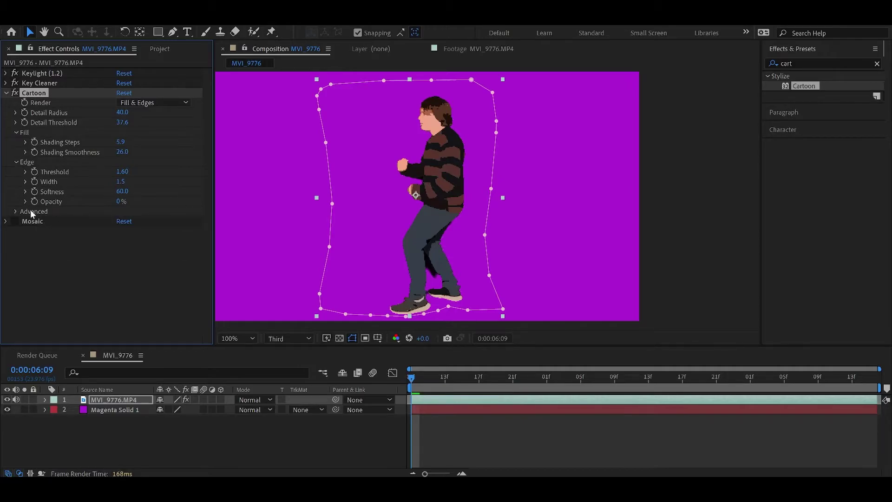
# Re-enable Mosaic and begin changing the composition width in Composition Settings.
pyautogui.click(15, 221)
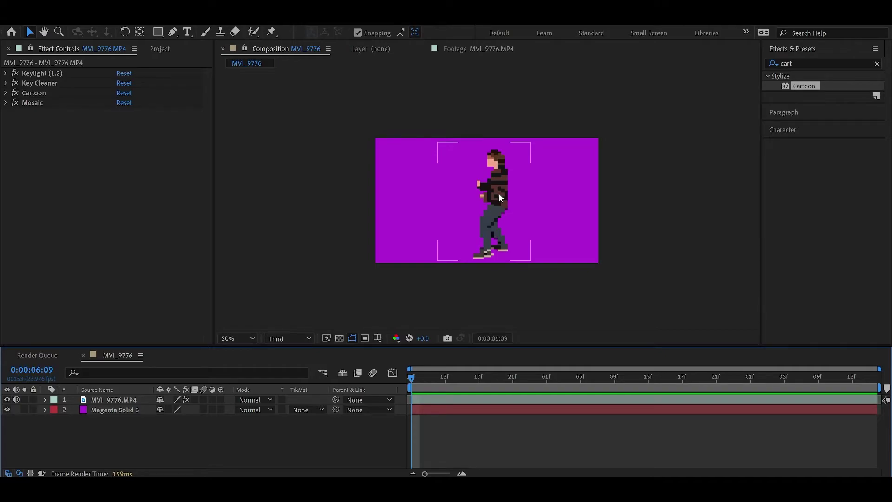
pyautogui.hotkey('ctrl', 'k')
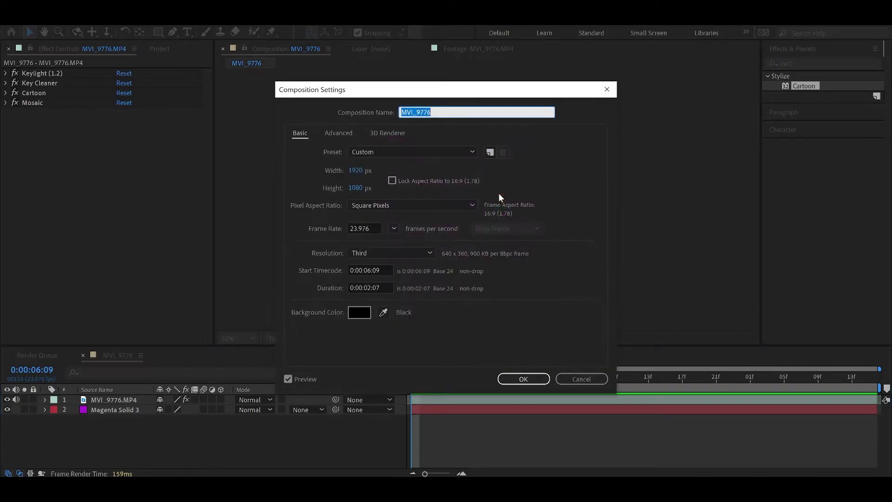
pyautogui.click(355, 170)
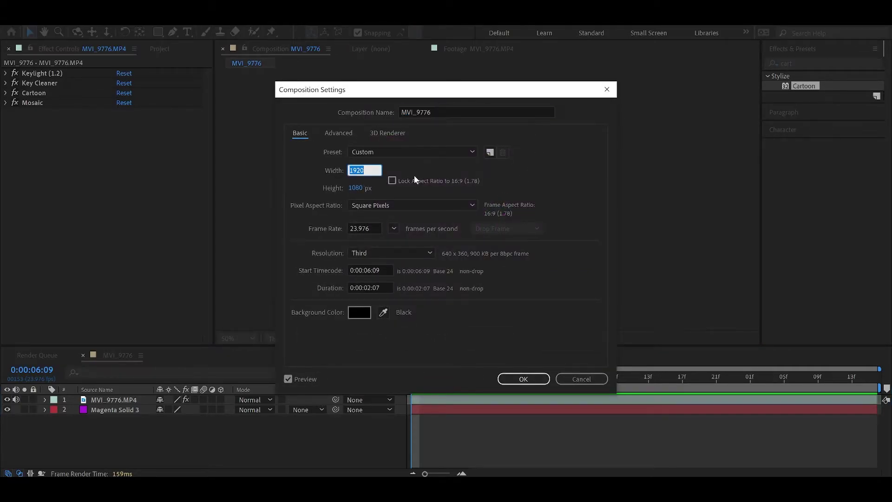
# Apply an 80 px composition width and zoom the viewer to 1600%, keeping Third resolution.
pyautogui.write('80')
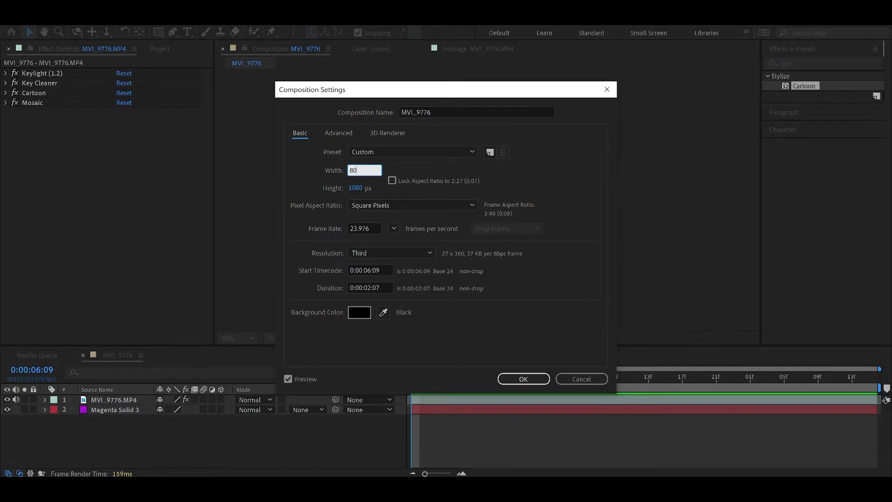
pyautogui.press('Return')
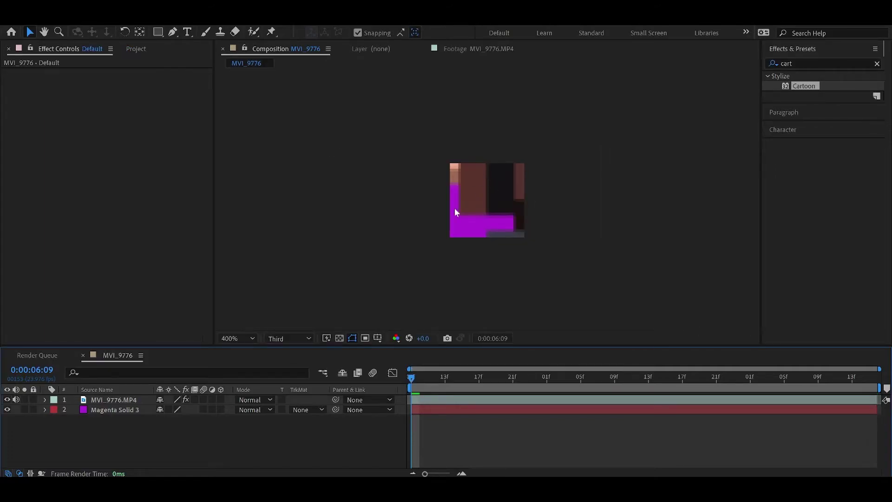
pyautogui.click(113, 400)
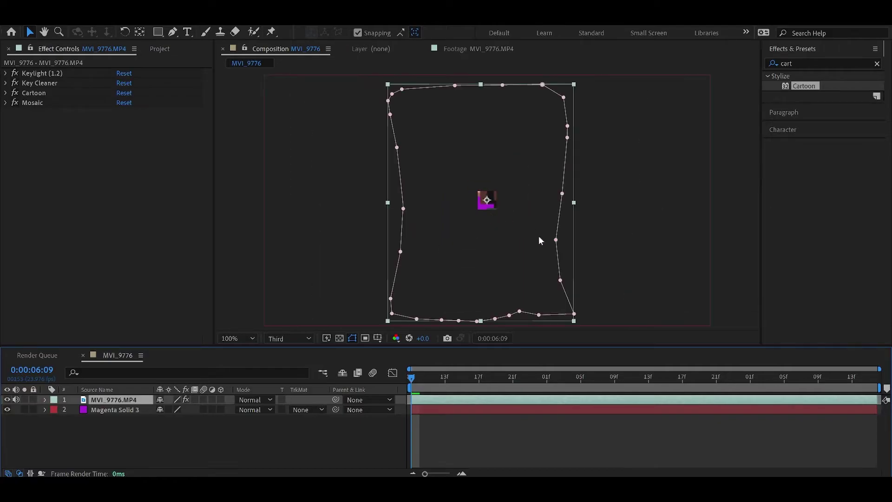
pyautogui.click(539, 235)
pyautogui.press('.')
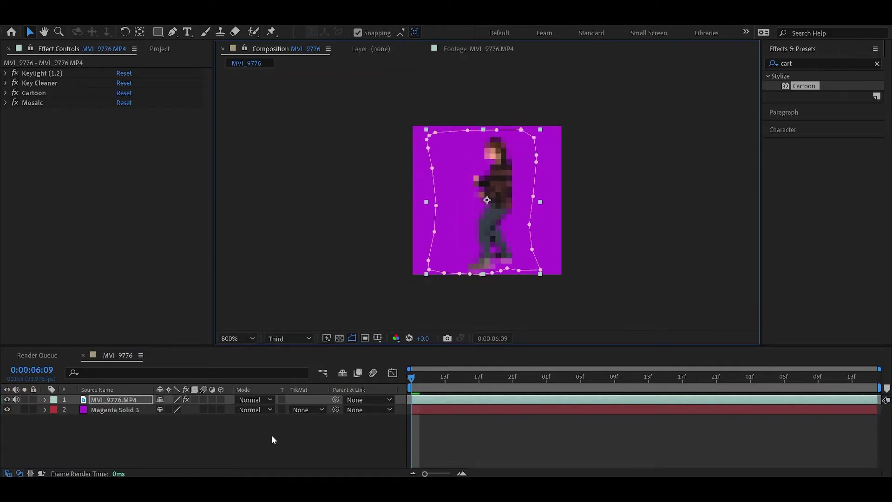
pyautogui.click(271, 435)
pyautogui.press('.')
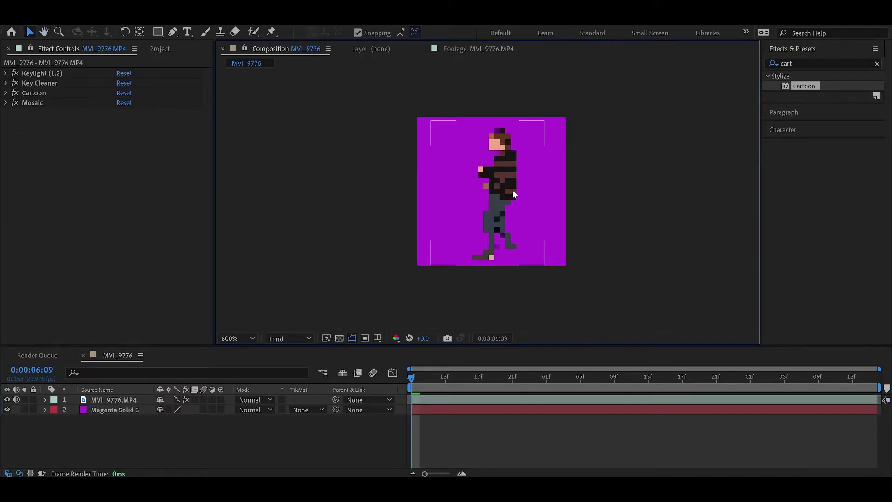
pyautogui.press('.')
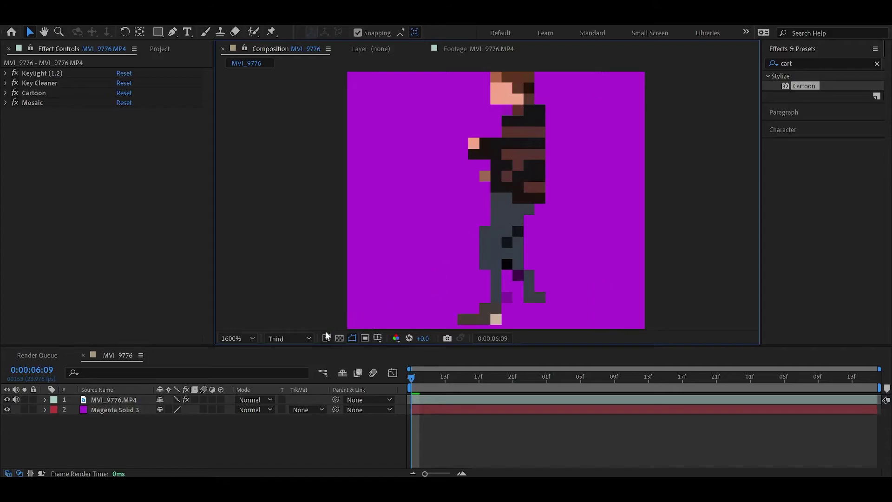
pyautogui.click(288, 341)
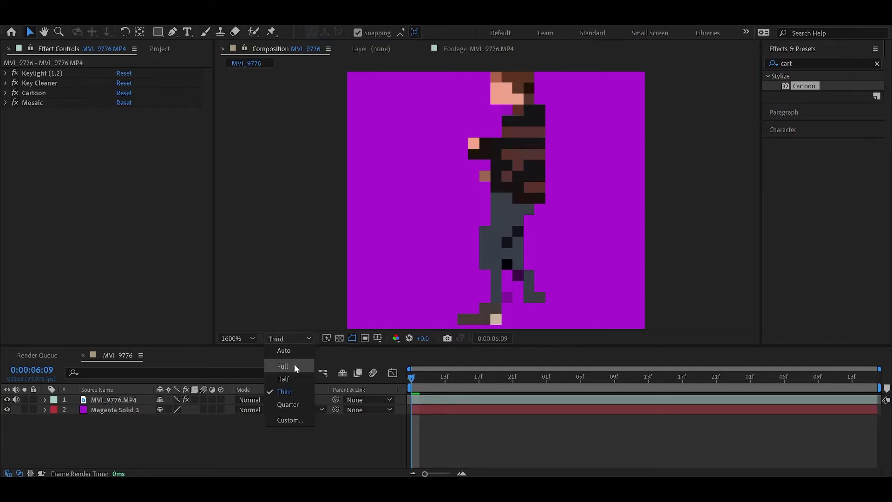
pyautogui.click(289, 338)
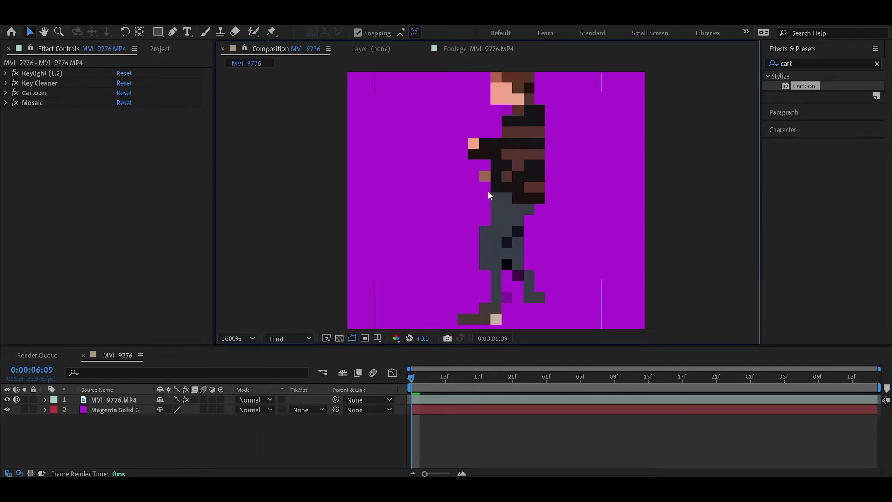
# Delete the Magenta Solid 3 layer from the timeline.
pyautogui.click(120, 411)
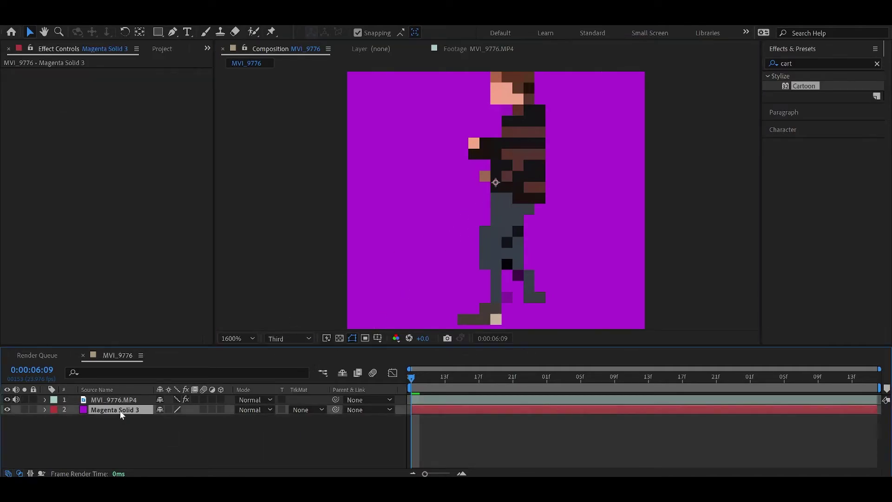
pyautogui.press('Delete')
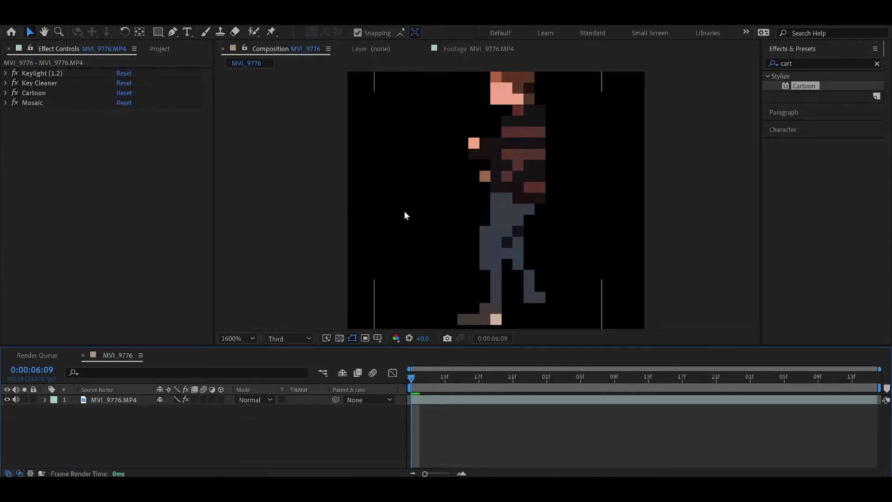
pyautogui.scroll(-1, 495, 185)
pyautogui.scroll(1, 500, 181)
# Add the 80x80 composition to the Render Queue and confirm its render settings.
pyautogui.click(42, 14)
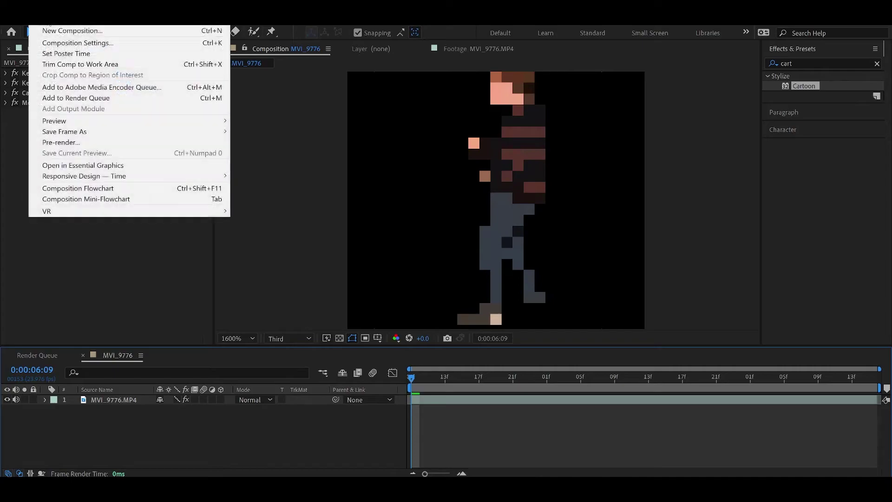
pyautogui.click(199, 97)
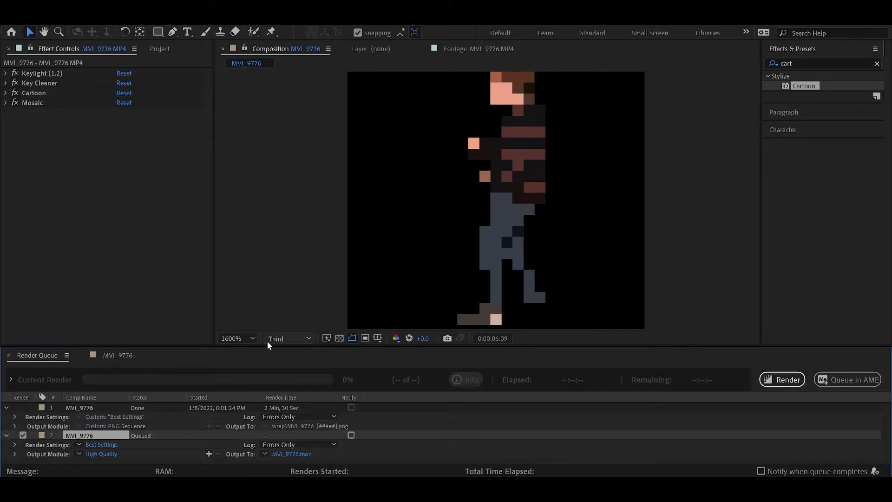
pyautogui.click(110, 444)
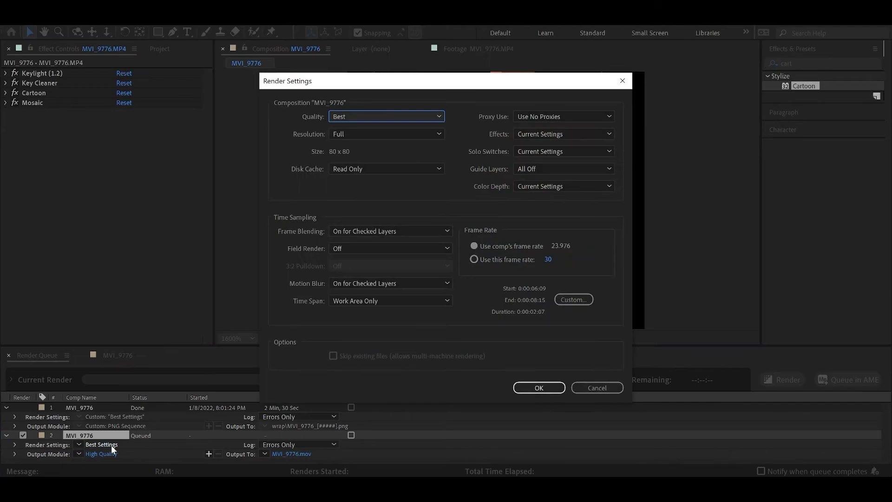
pyautogui.click(352, 116)
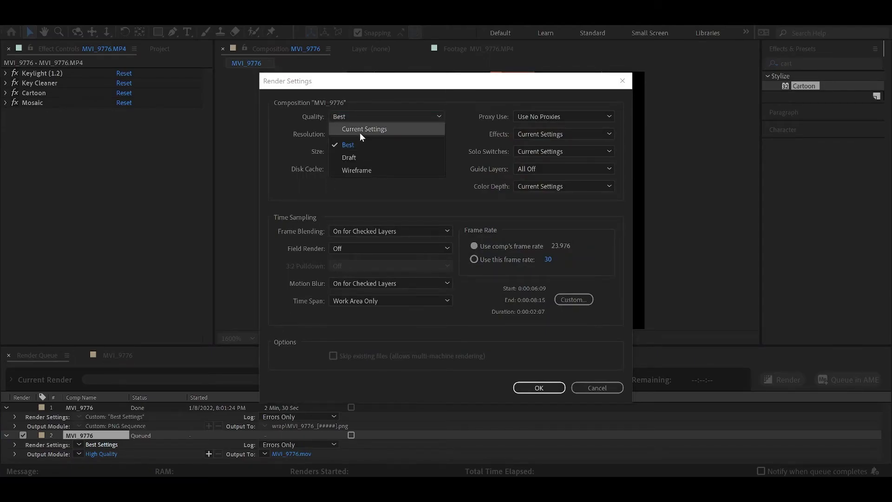
pyautogui.click(361, 133)
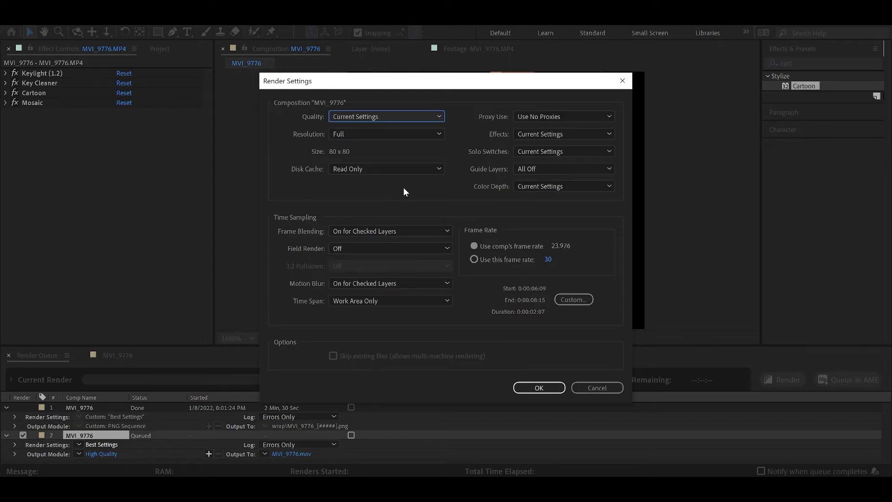
pyautogui.click(539, 388)
# Output as PNG Sequence with RGB + Alpha to the clap folder and render it.
pyautogui.click(100, 454)
pyautogui.click(419, 100)
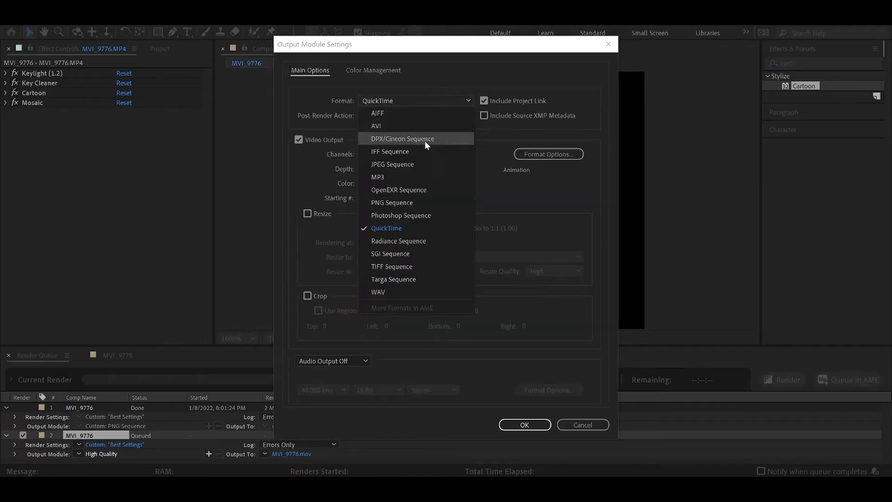
pyautogui.click(406, 202)
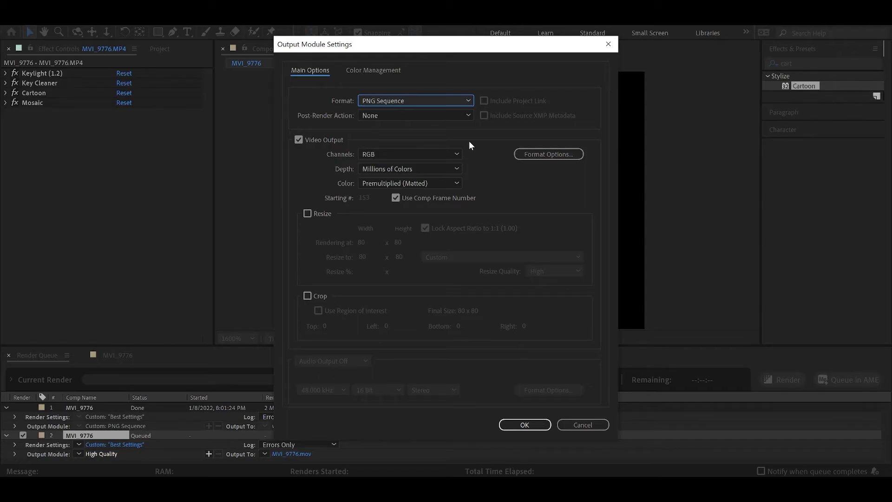
pyautogui.click(436, 155)
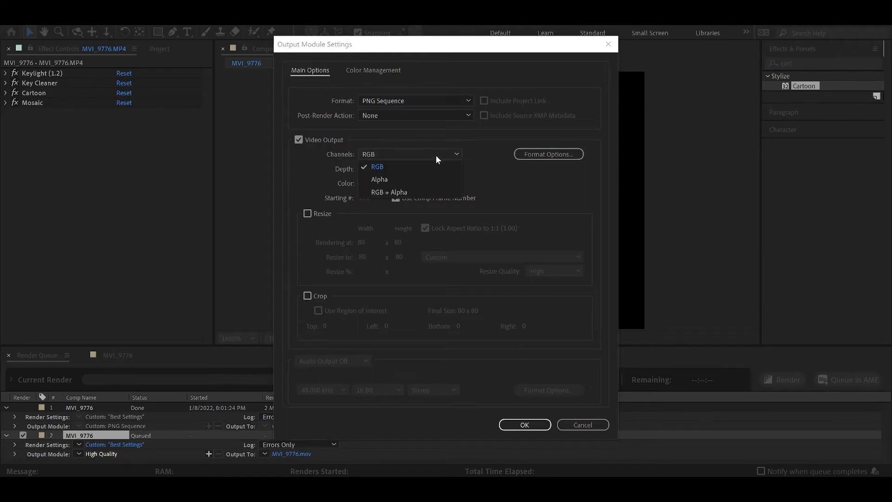
pyautogui.click(414, 193)
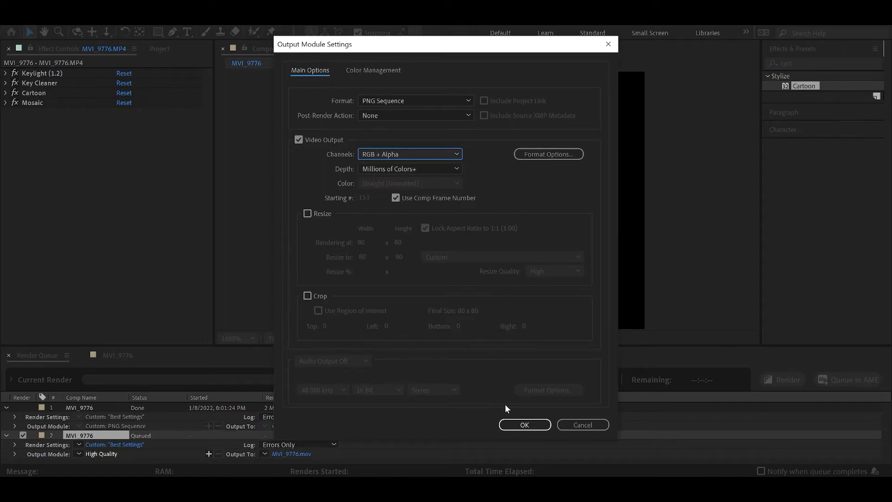
pyautogui.click(525, 425)
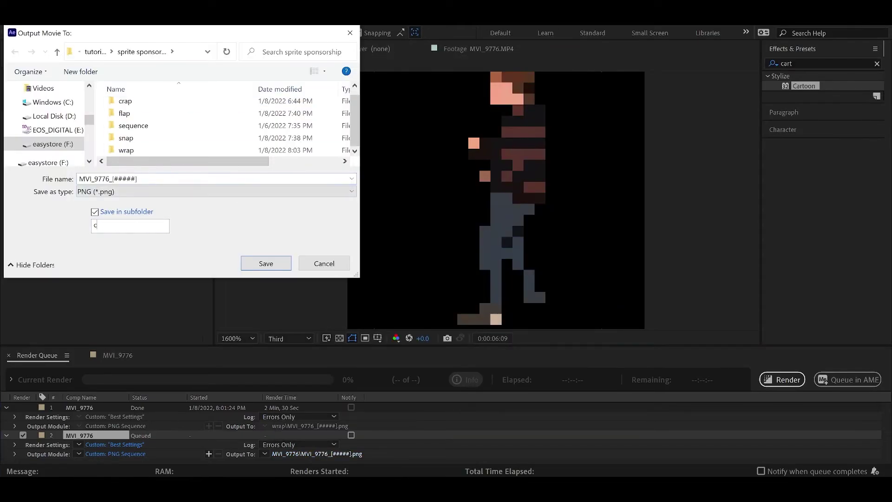
pyautogui.click(255, 261)
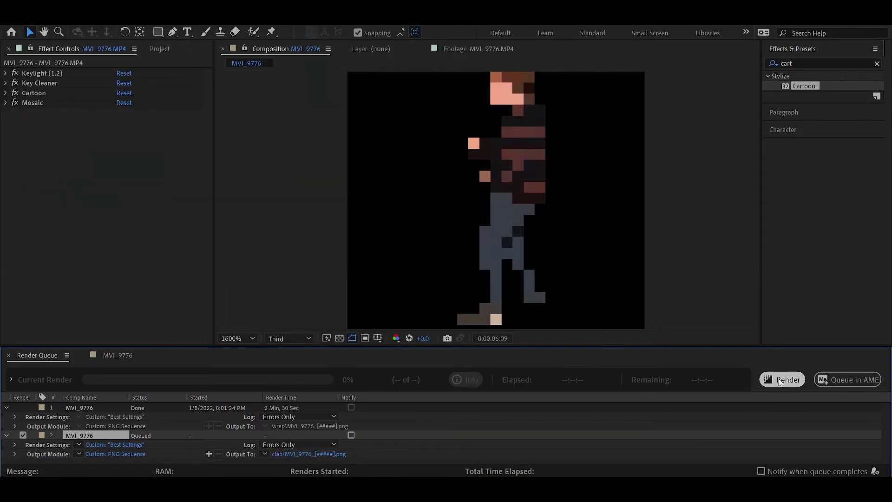
pyautogui.click(780, 380)
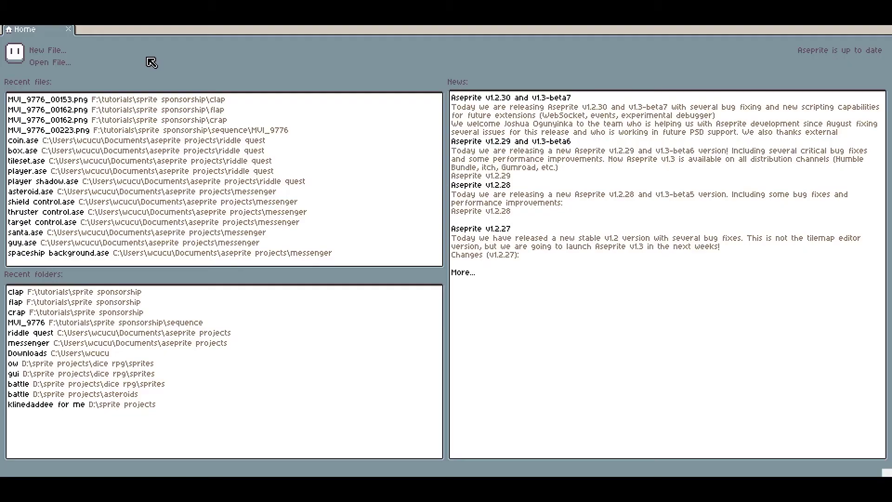
# Open MVI_9776_00153.png from the clap folder and load the whole numbered sequence as one animation.
pyautogui.click(67, 67)
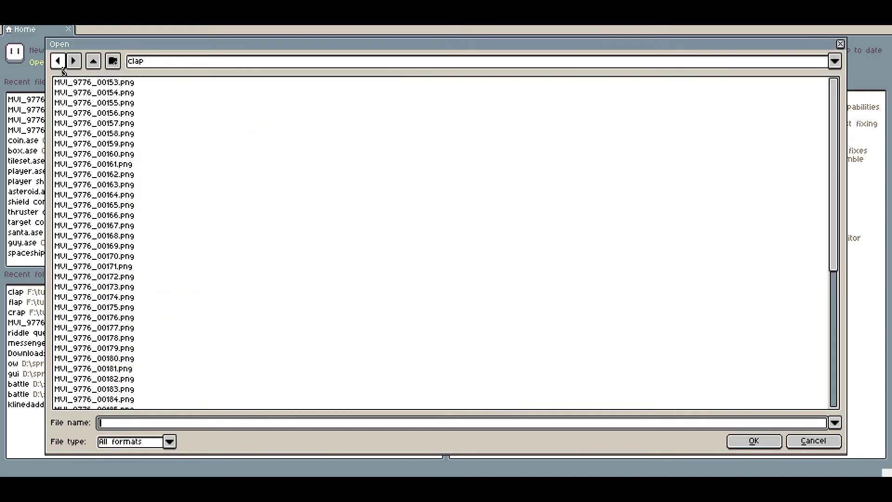
pyautogui.click(87, 84)
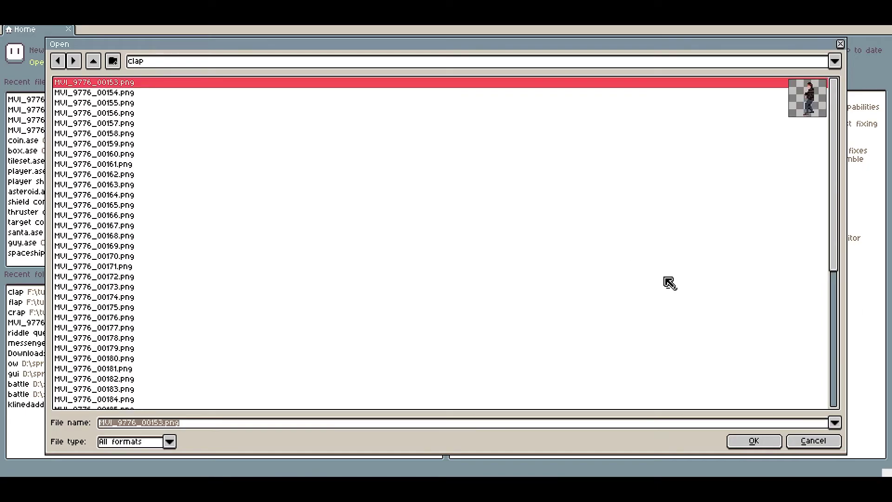
pyautogui.click(766, 448)
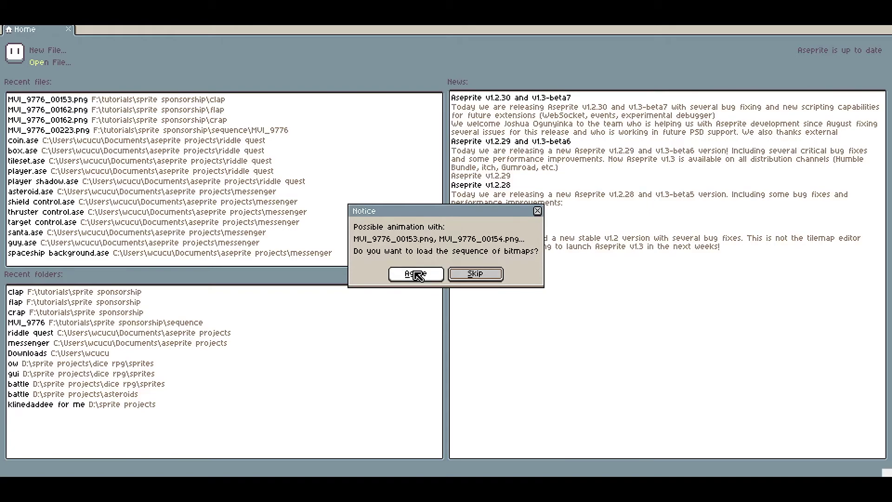
pyautogui.click(416, 273)
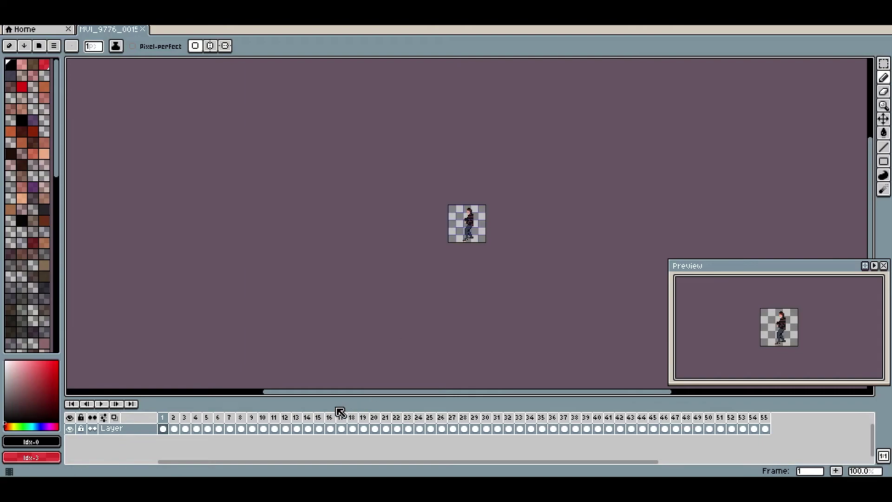
# Stop the sprite's playback and return to frame 1.
pyautogui.click(352, 418)
pyautogui.scroll(3, 490, 214)
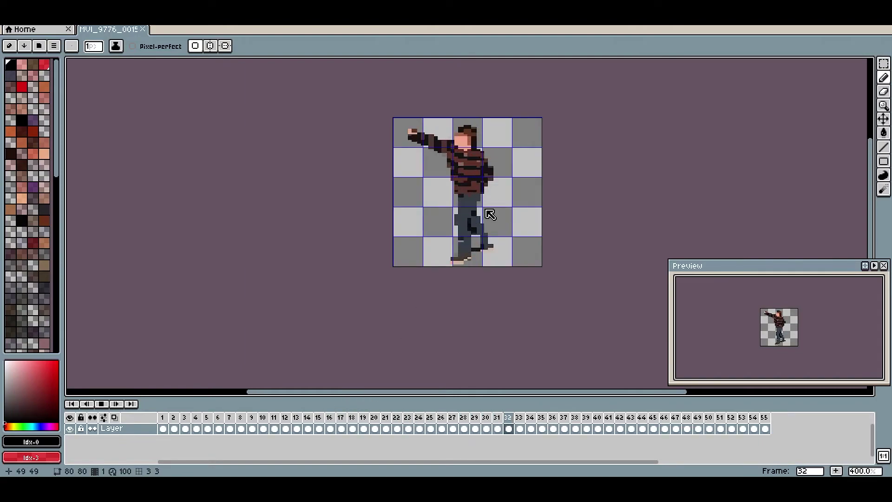
pyautogui.press('Return')
pyautogui.scroll(2, 497, 177)
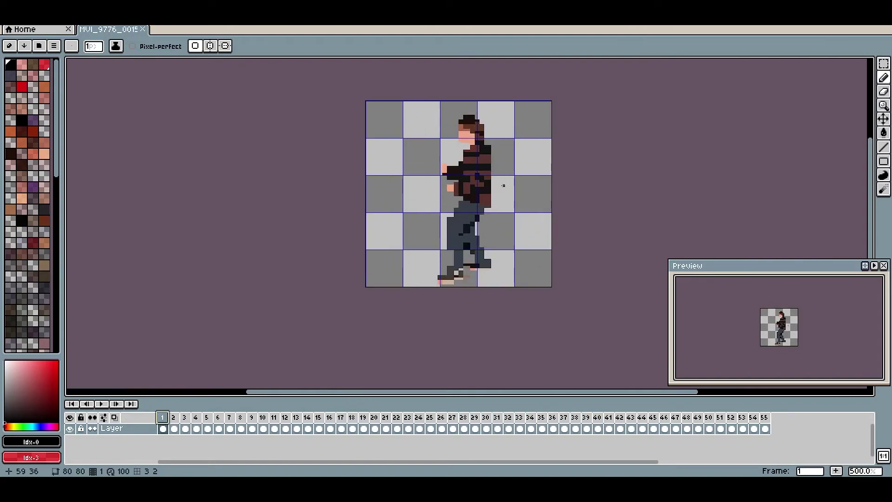
pyautogui.scroll(3, 498, 177)
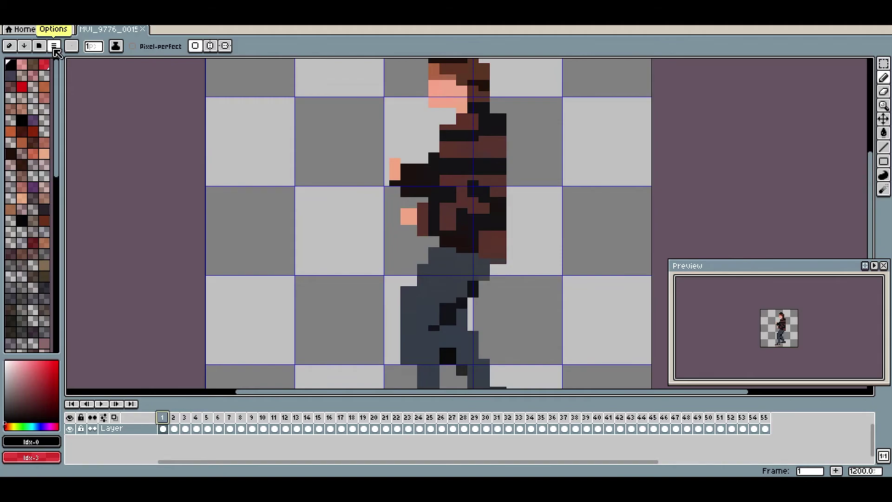
# Load the small muted-colour palette file from the recent palettes folder.
pyautogui.click(54, 46)
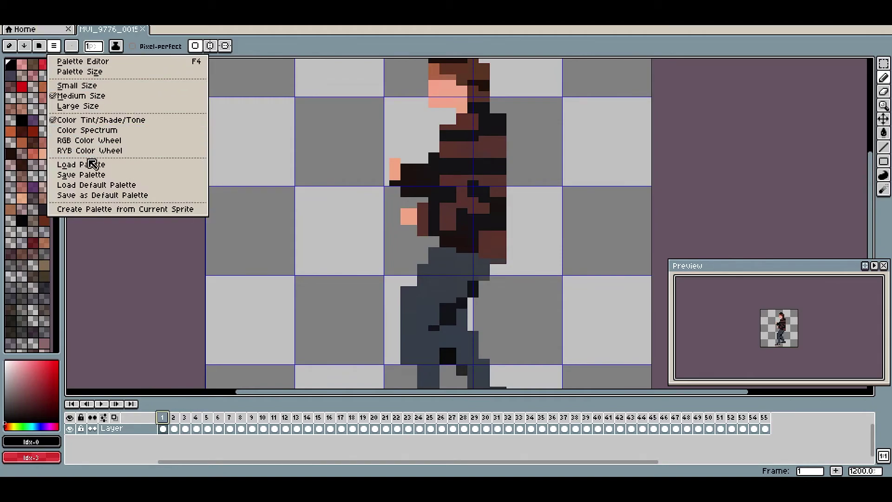
pyautogui.click(89, 165)
pyautogui.click(133, 61)
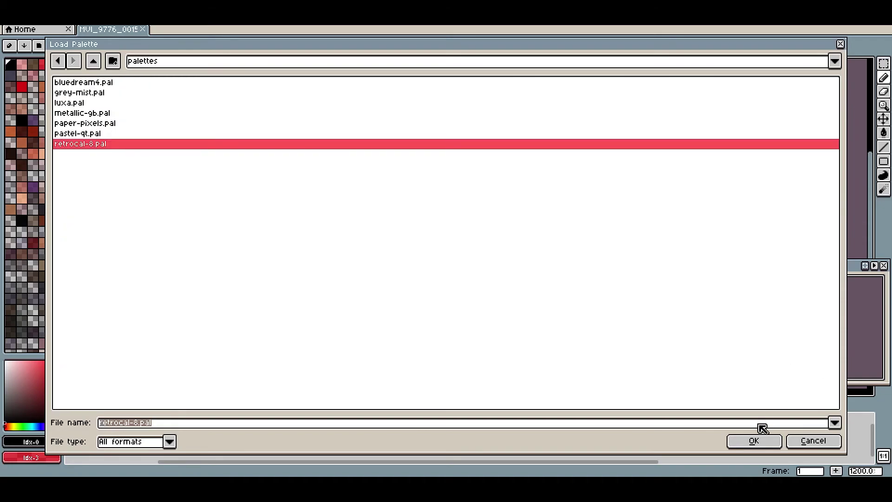
pyautogui.click(753, 441)
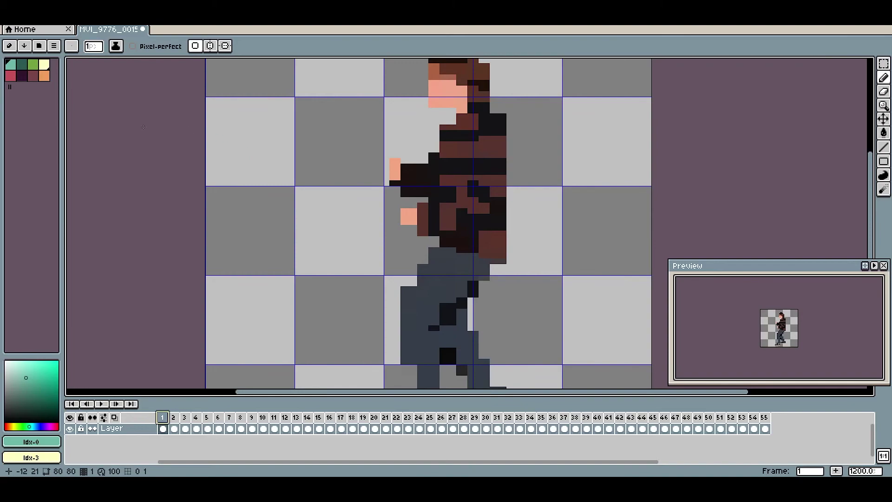
# Convert the sprite to Indexed colour mode with no dithering and recentre the figure.
pyautogui.scroll(-1, 404, 144)
pyautogui.scroll(1, 404, 144)
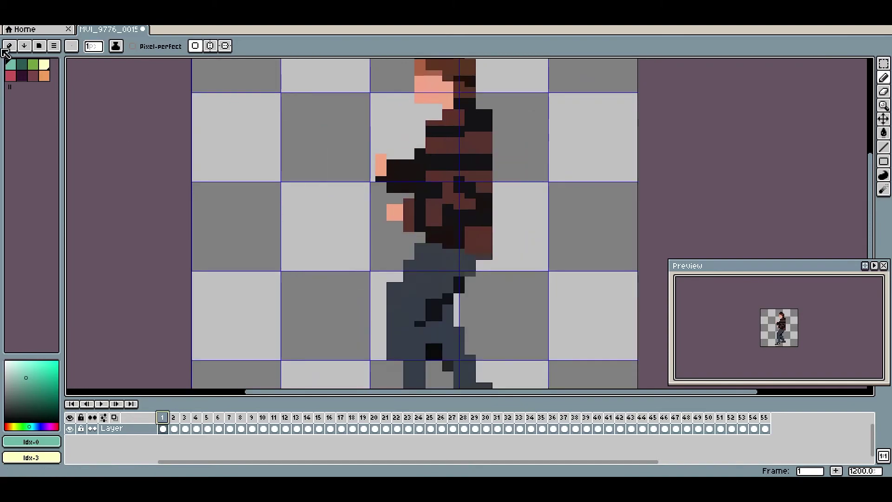
pyautogui.click(48, 24)
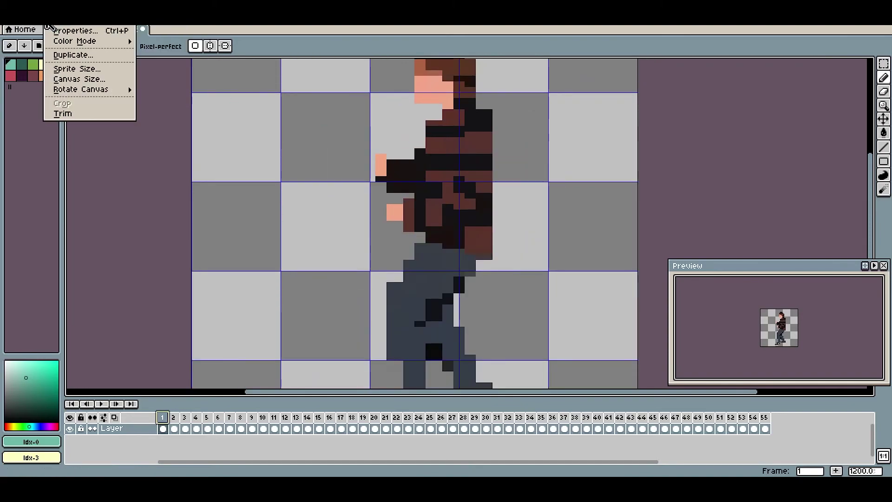
pyautogui.moveTo(75, 42)
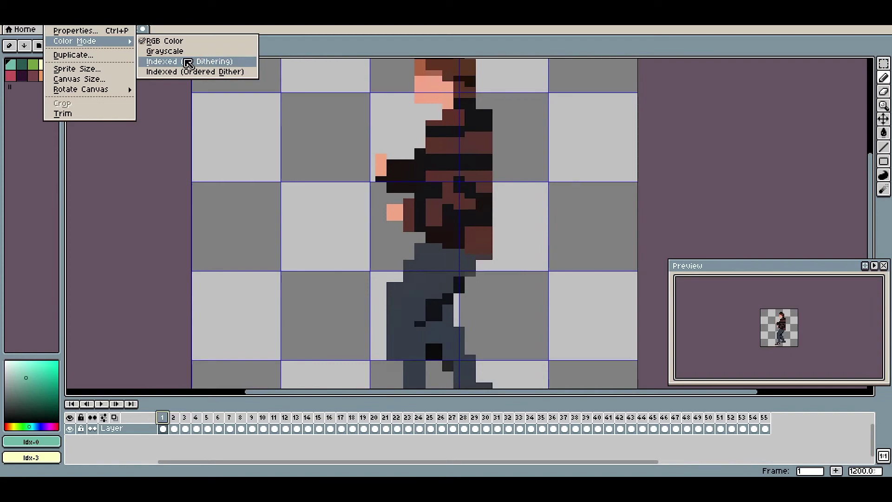
pyautogui.click(188, 62)
pyautogui.scroll(-1, 426, 155)
pyautogui.moveTo(419, 156); pyautogui.dragTo(472, 156)
# Play the animation through, then delete unneeded frames to cut it toward 39.
pyautogui.press('Return')
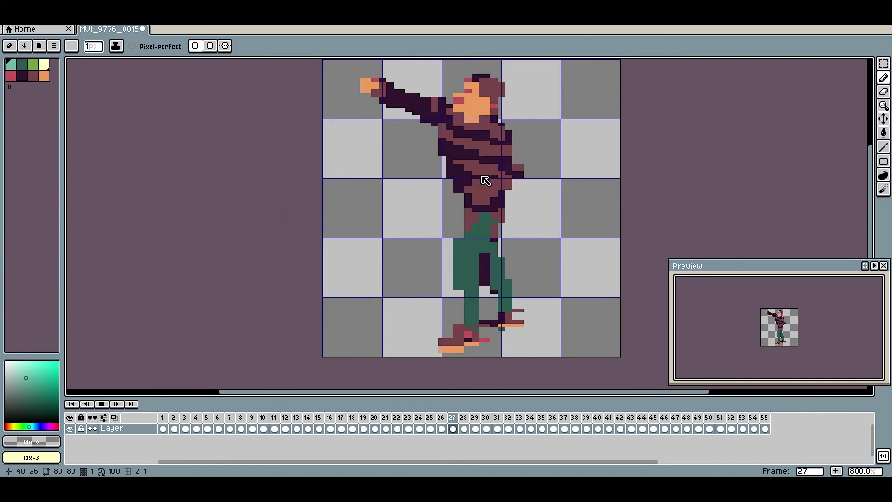
pyautogui.press('Return')
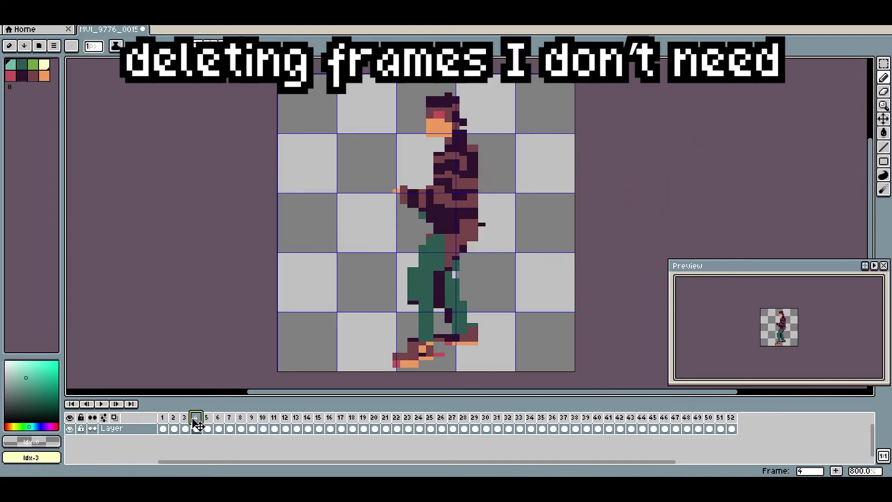
pyautogui.hotkey('alt', 'c')
pyautogui.hotkey('alt', 'c')
pyautogui.hotkey('alt', 'c')
pyautogui.hotkey('alt', 'c')
pyautogui.hotkey('alt', 'c')
pyautogui.hotkey('alt', 'c')
pyautogui.hotkey('alt', 'c')
pyautogui.hotkey('alt', 'c')
pyautogui.hotkey('alt', 'c')
pyautogui.hotkey('alt', 'c')
pyautogui.hotkey('alt', 'c')
pyautogui.hotkey('alt', 'c')
pyautogui.hotkey('alt', 'c')
pyautogui.hotkey('alt', 'c')
pyautogui.hotkey('alt', 'c')
pyautogui.hotkey('alt', 'c')
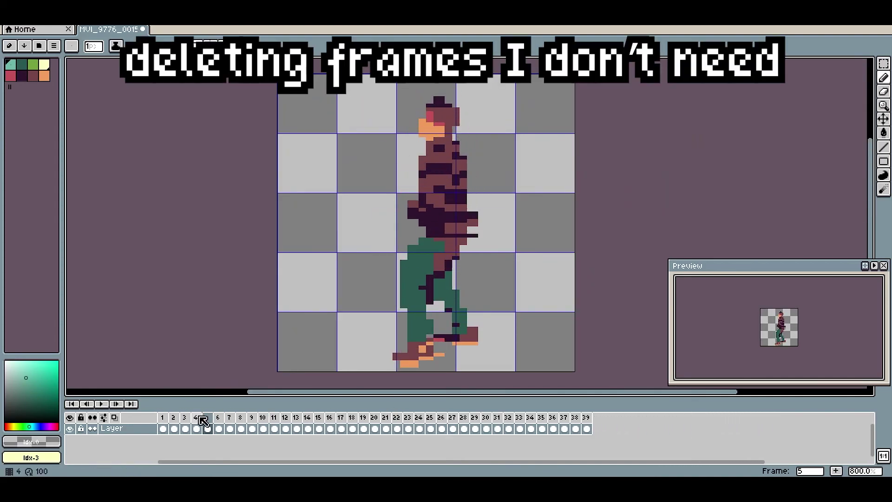
# Select and delete the next batch of unneeded frames.
pyautogui.click(253, 418)
pyautogui.hotkey('alt', 'c')
pyautogui.hotkey('alt', 'c')
pyautogui.hotkey('alt', 'c')
pyautogui.hotkey('alt', 'c')
pyautogui.hotkey('alt', 'c')
pyautogui.hotkey('alt', 'c')
pyautogui.hotkey('alt', 'c')
pyautogui.hotkey('alt', 'c')
pyautogui.hotkey('alt', 'c')
pyautogui.hotkey('alt', 'c')
pyautogui.hotkey('alt', 'c')
pyautogui.hotkey('alt', 'c')
pyautogui.hotkey('alt', 'c')
pyautogui.hotkey('alt', 'c')
pyautogui.hotkey('alt', 'c')
pyautogui.hotkey('alt', 'c')
pyautogui.hotkey('alt', 'c')
pyautogui.hotkey('alt', 'c')
pyautogui.hotkey('alt', 'c')
pyautogui.hotkey('alt', 'c')
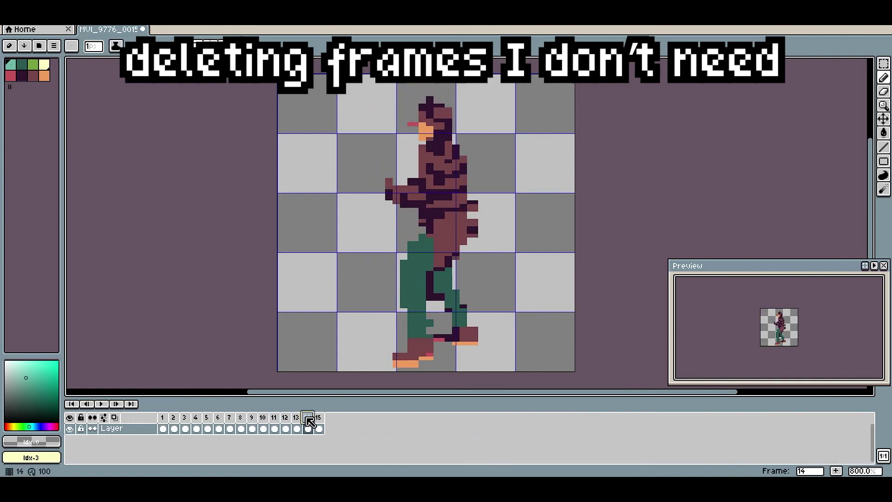
pyautogui.scroll(2, 438, 127)
pyautogui.scroll(-2, 438, 127)
# Adjust the frame duration and delete the remaining unneeded frames, leaving 9 frames.
pyautogui.doubleClick(185, 417)
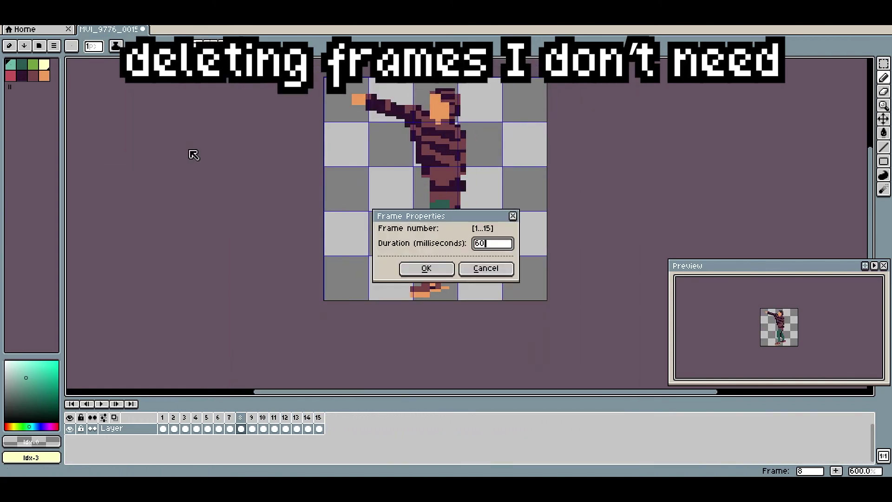
pyautogui.press('Escape')
pyautogui.hotkey('alt', 'c')
pyautogui.click(275, 420)
pyautogui.hotkey('alt', 'c')
pyautogui.hotkey('alt', 'c')
pyautogui.hotkey('alt', 'c')
pyautogui.hotkey('alt', 'c')
pyautogui.hotkey('alt', 'c')
# Play the trimmed 9-frame animation to review it, then stop playback.
pyautogui.press('Return')
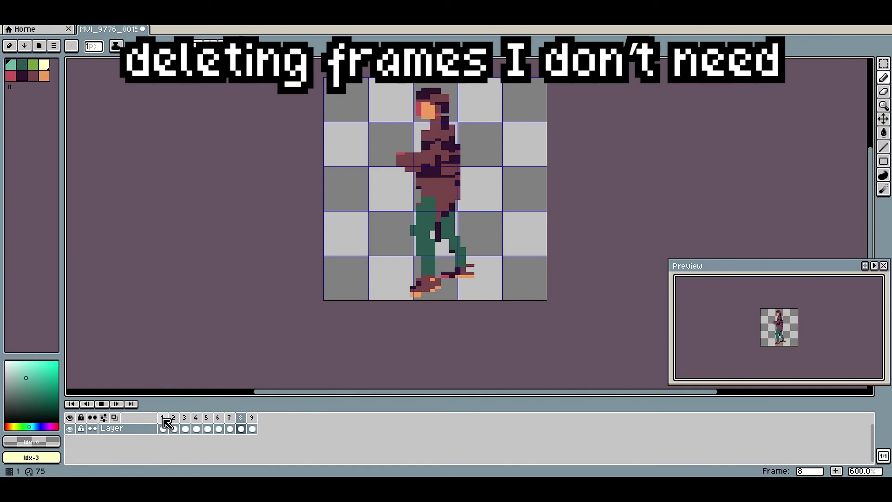
pyautogui.scroll(1, 510, 202)
pyautogui.scroll(-1, 509, 203)
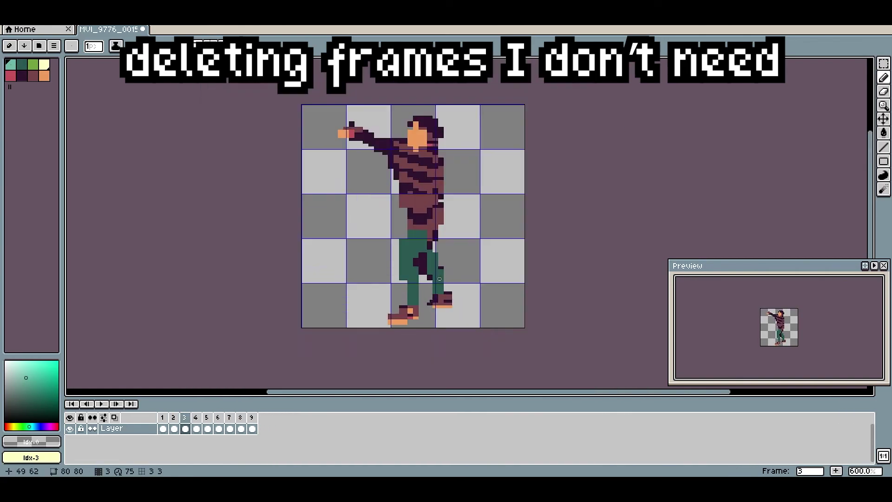
pyautogui.scroll(1, 509, 203)
pyautogui.press('Return')
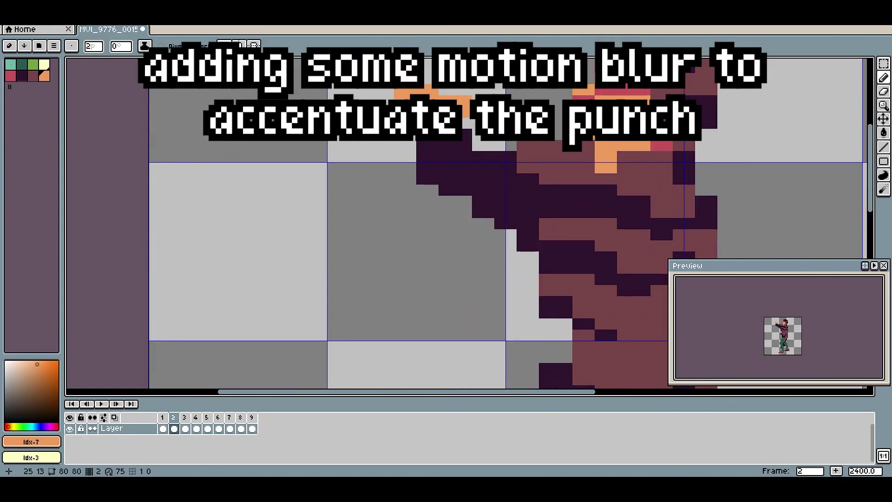
# Paint orange motion-blur pixels along the punching arm with the pencil.
pyautogui.moveTo(525, 207)
pyautogui.mouseDown()
pyautogui.moveTo(524, 274)
pyautogui.moveTo(541, 307)
pyautogui.mouseUp()
pyautogui.scroll(-5, 580, 183)
pyautogui.scroll(5, 580, 183)
pyautogui.press('b')
pyautogui.scroll(-6, 580, 183)
# Add the arm smear on the next frame and play the animation to check the punch.
pyautogui.press('.')
pyautogui.scroll(6, 580, 183)
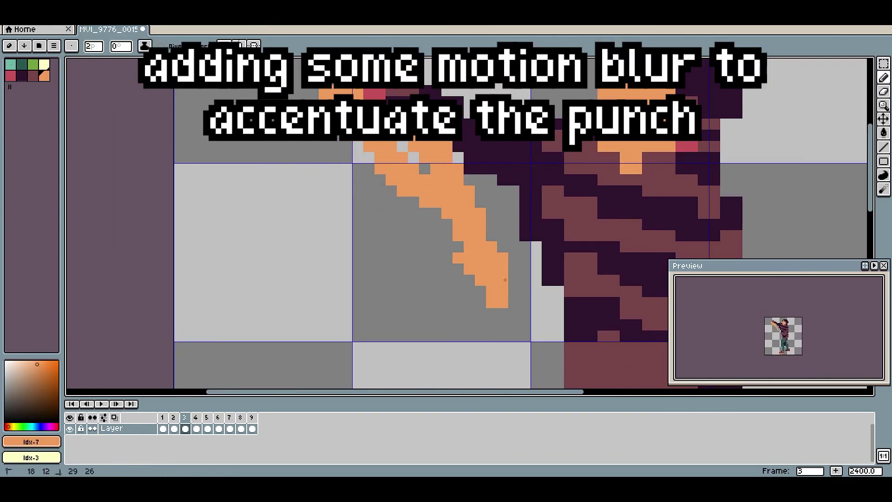
pyautogui.scroll(-6, 466, 197)
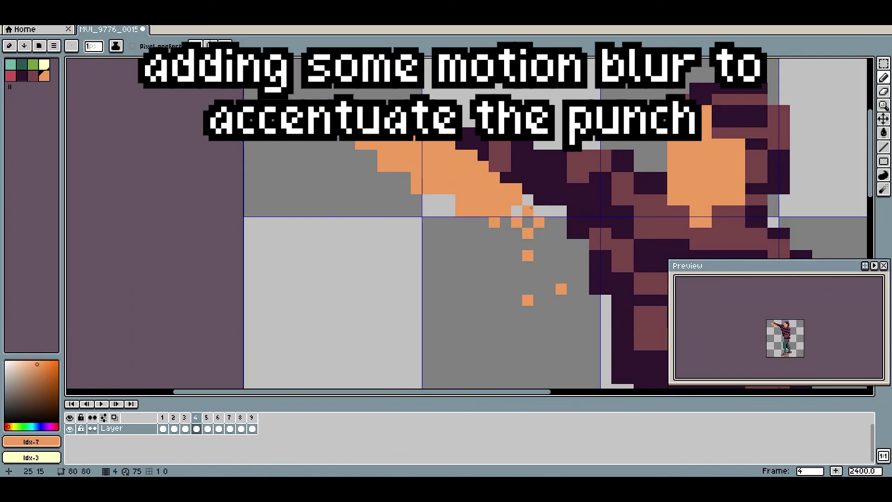
pyautogui.press('Return')
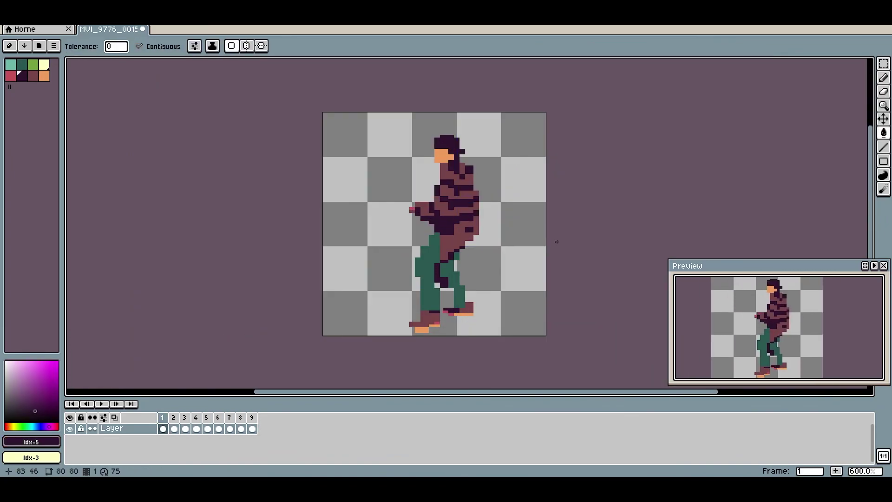
pyautogui.press('Return')
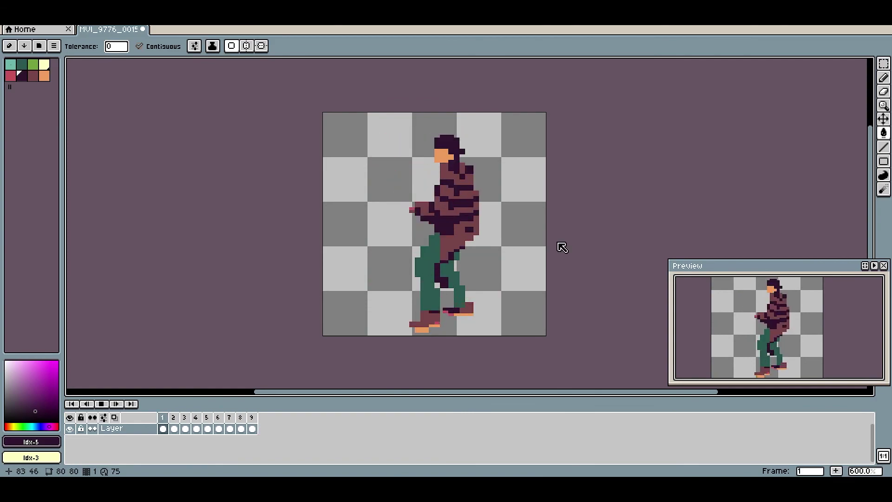